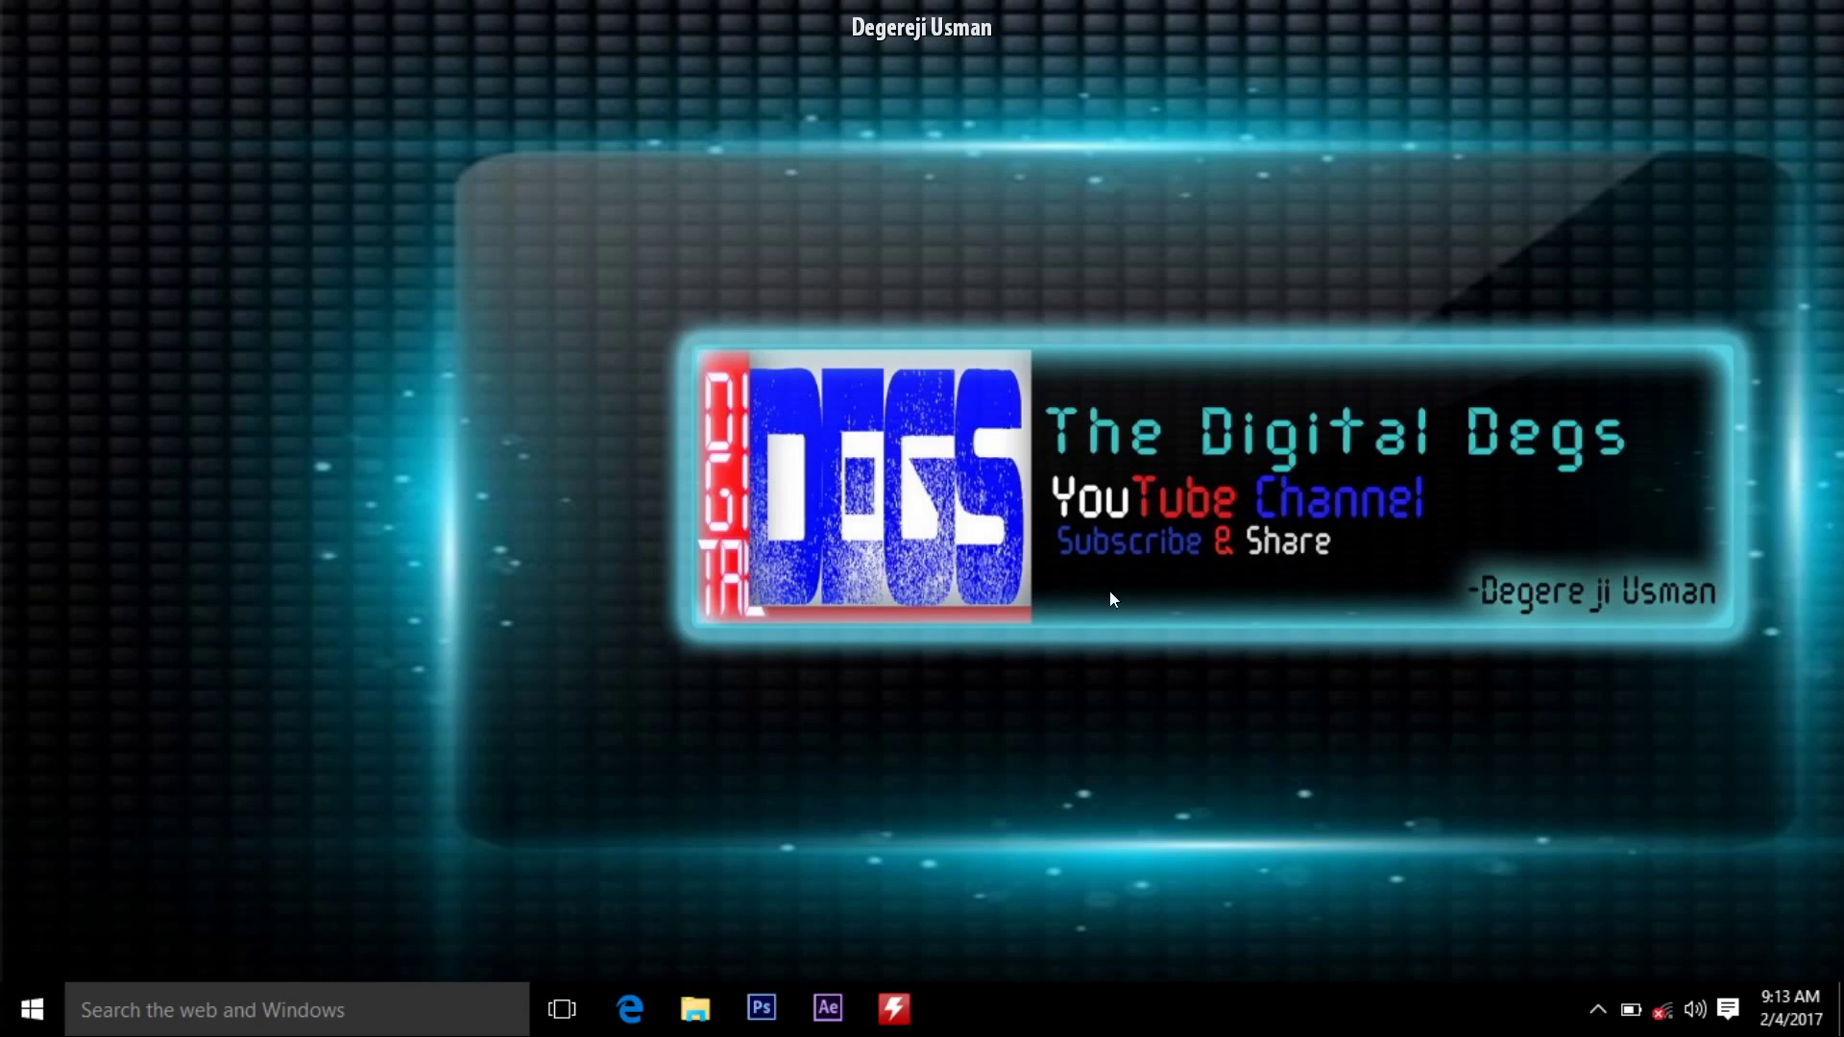
- From the battery tray icon's Power Options, open Change plan settings for Balanced (recommended)
{"action": "right_click", "coordinate": [1632, 1009]}
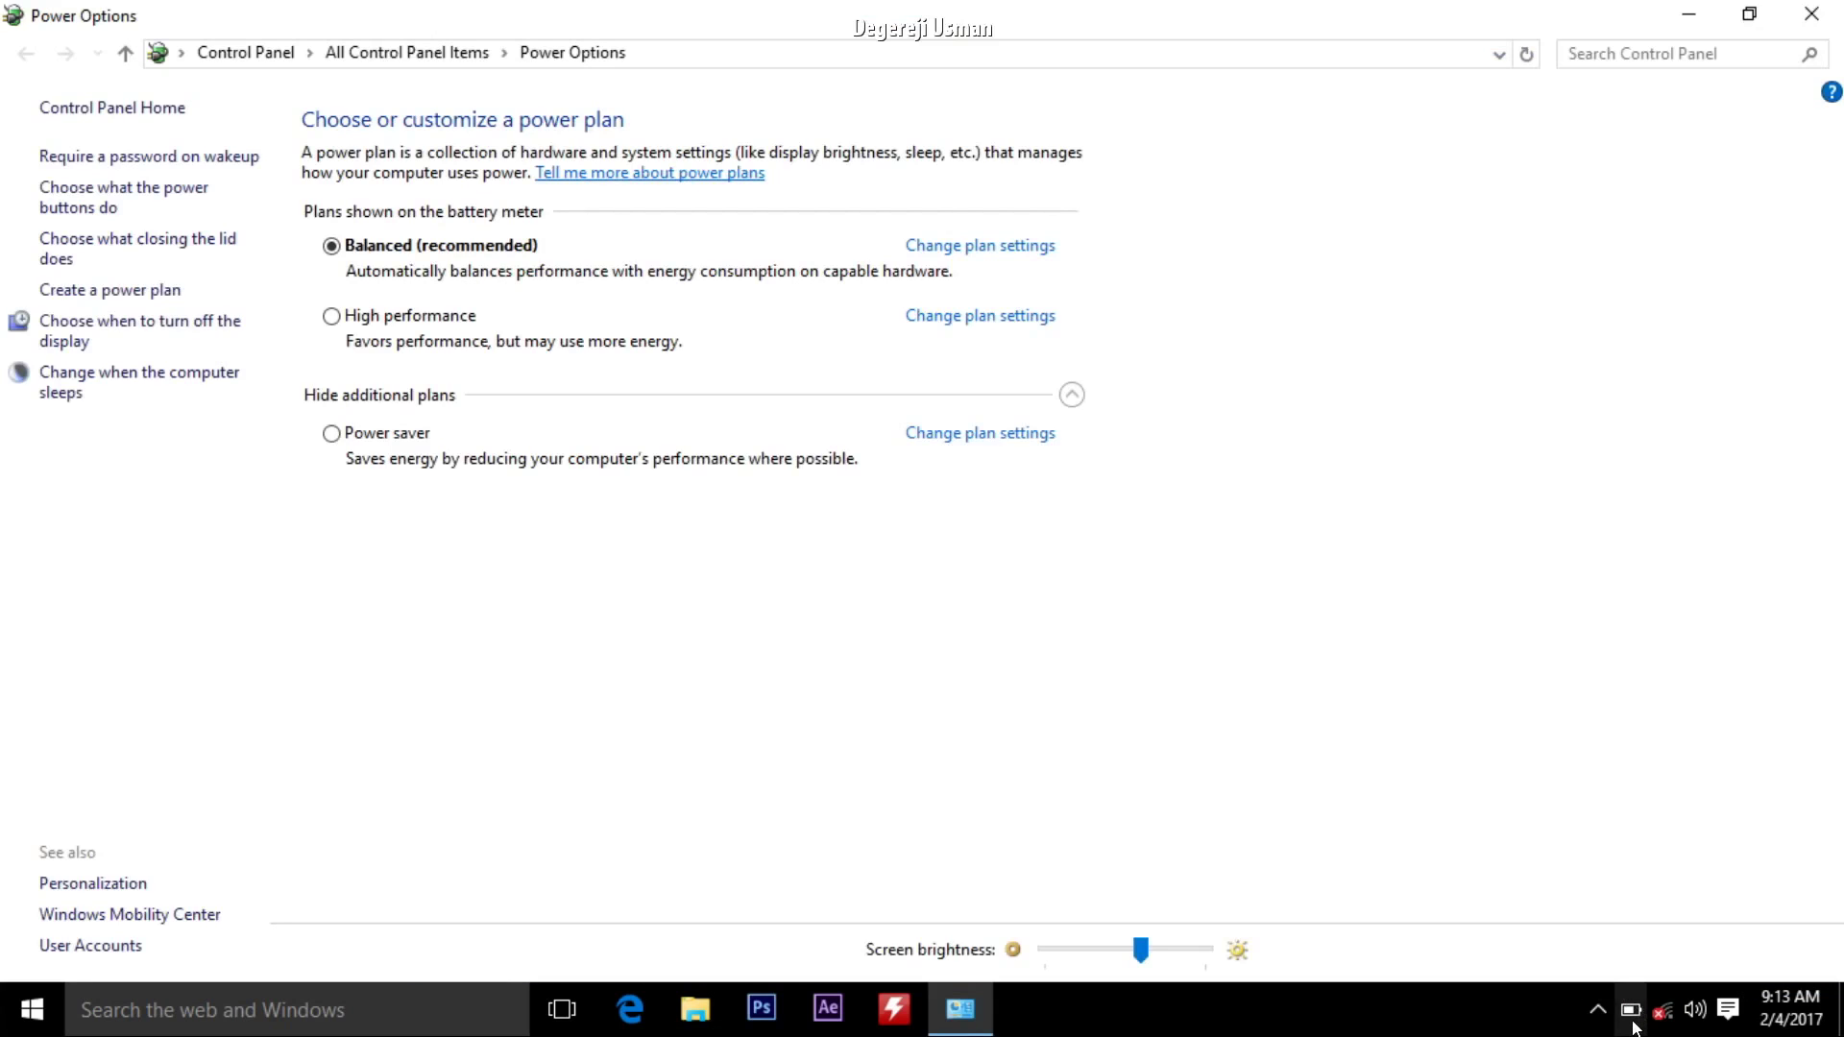
{"action": "right_click", "coordinate": [1632, 1009]}
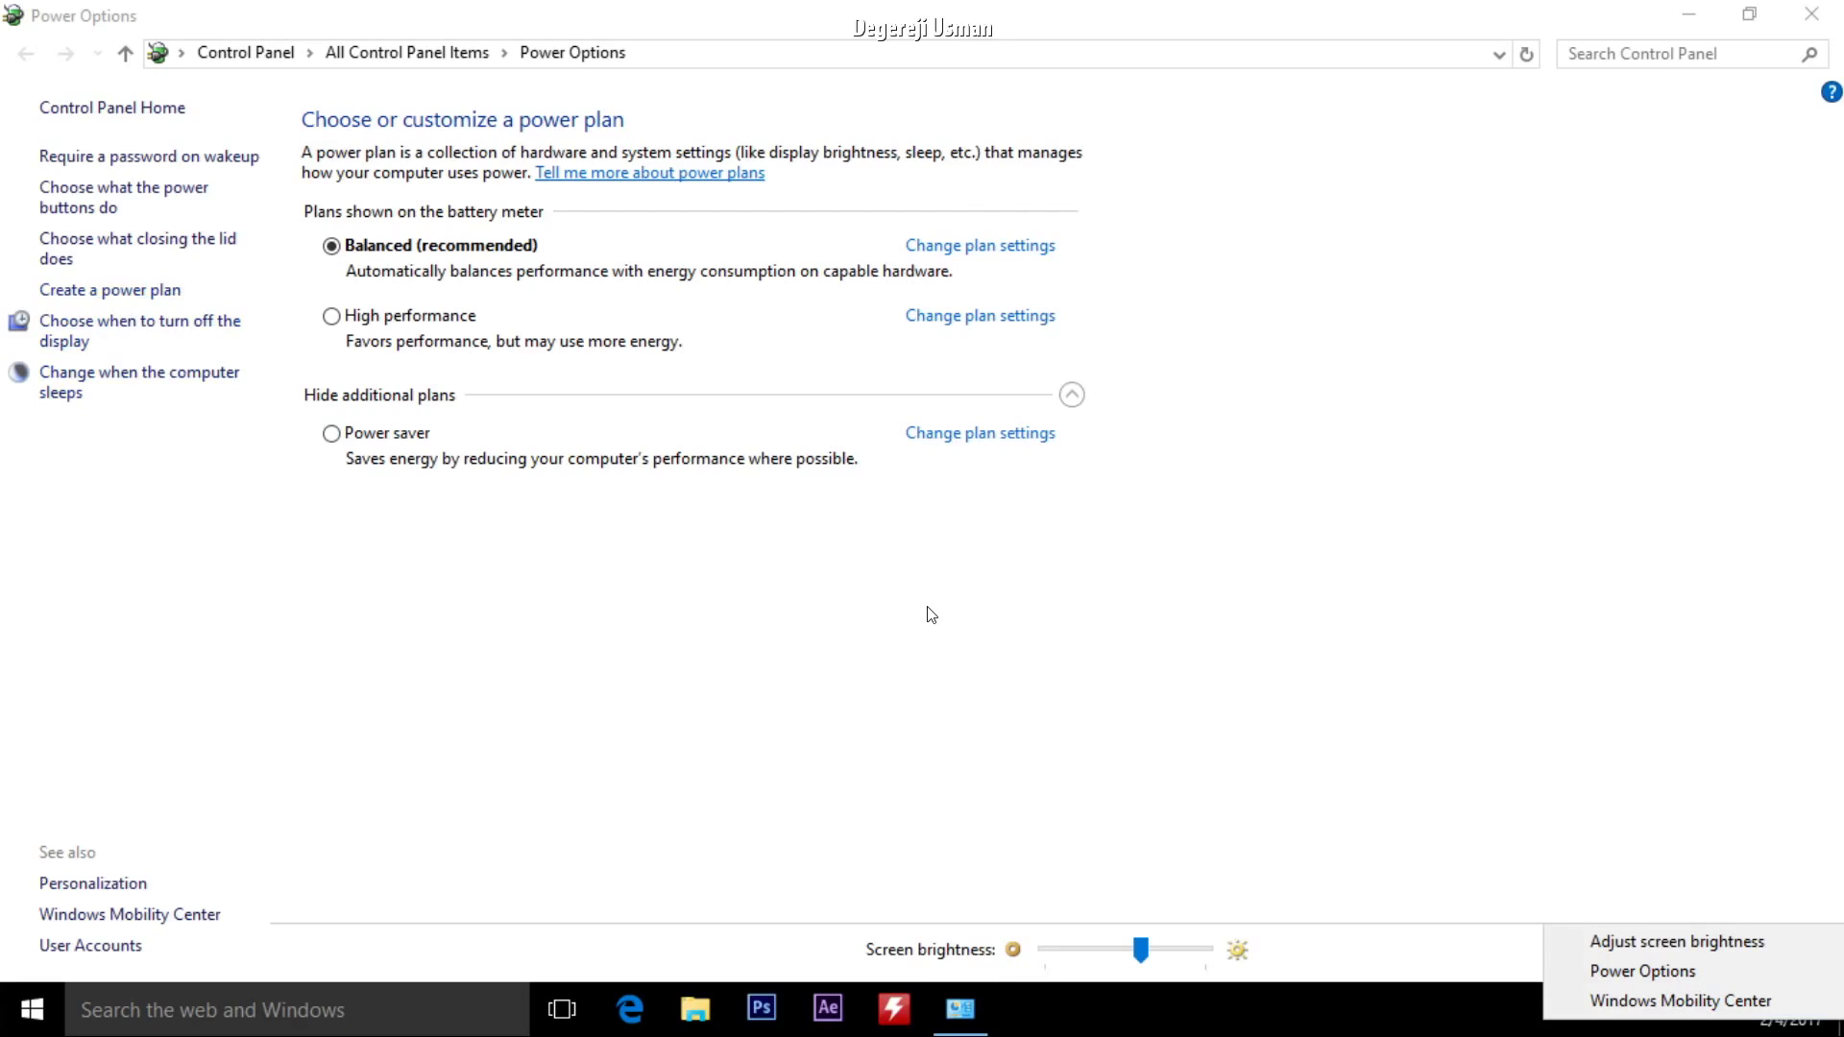
{"action": "left_click", "coordinate": [970, 248]}
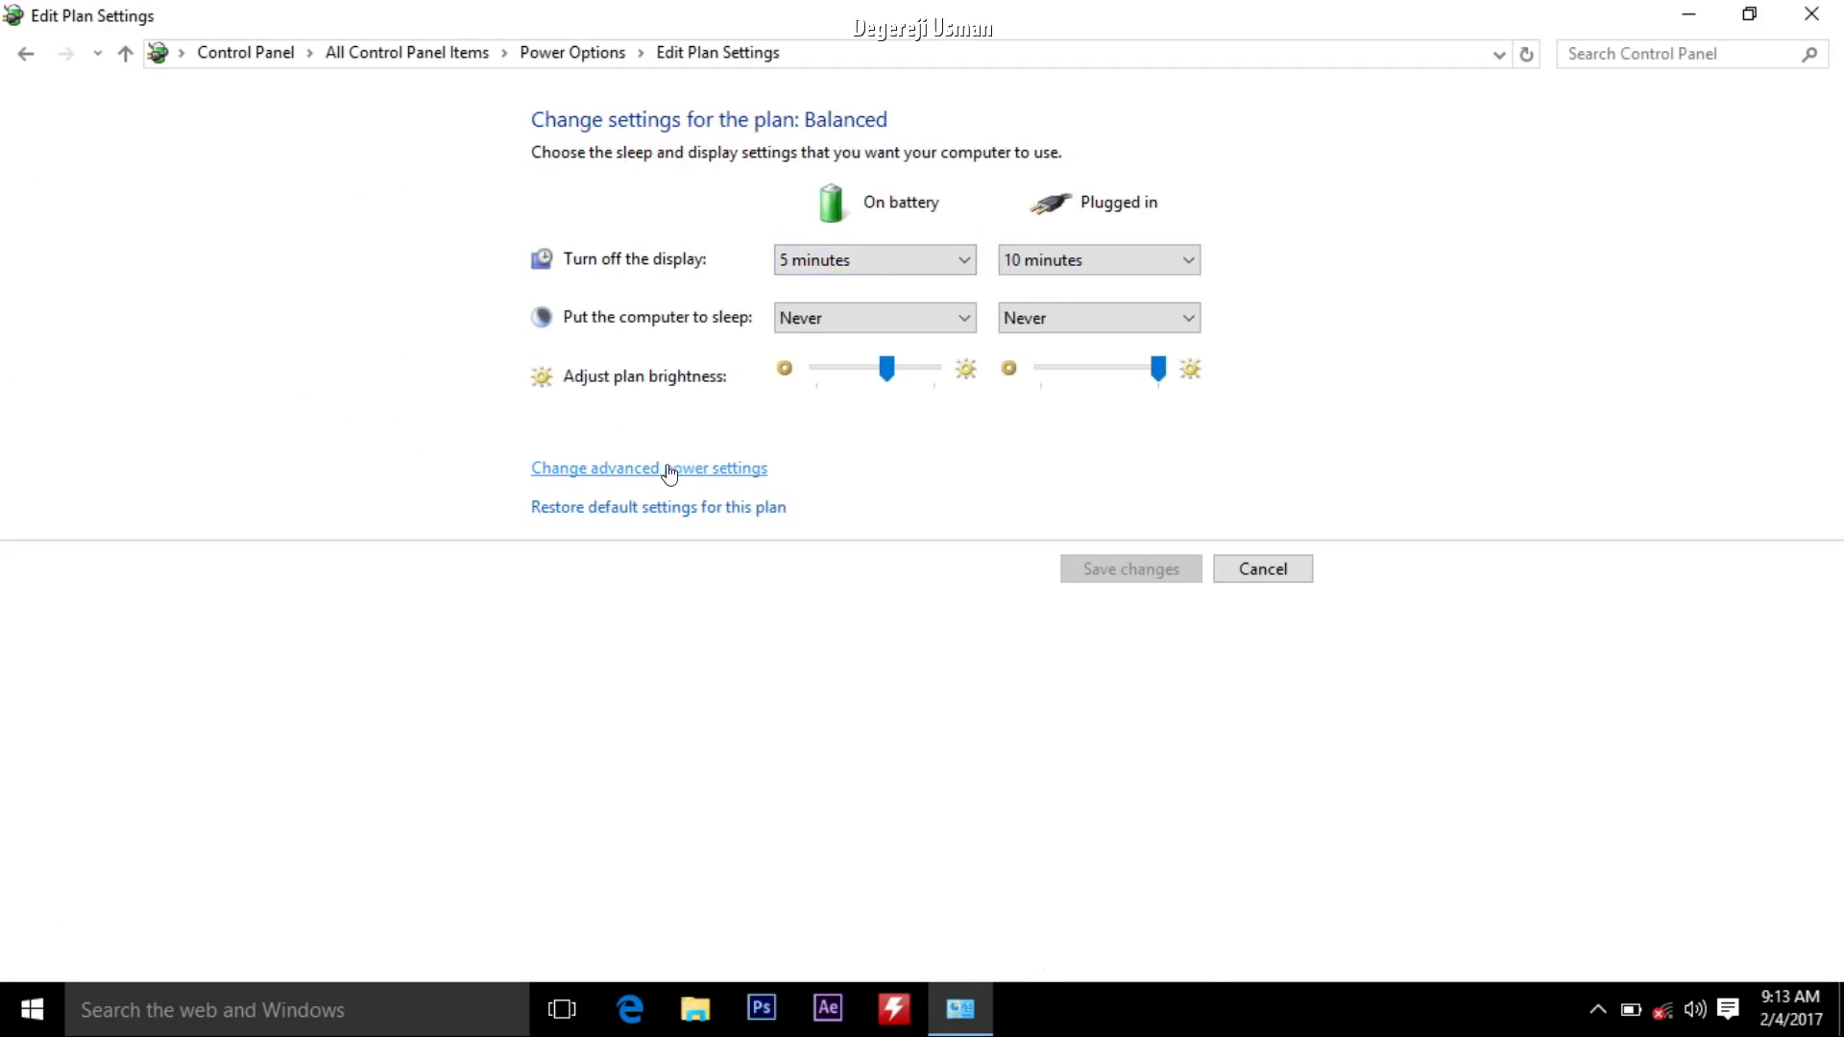
- Open advanced power settings and expand Battery > Critical battery level
{"action": "left_click", "coordinate": [664, 469]}
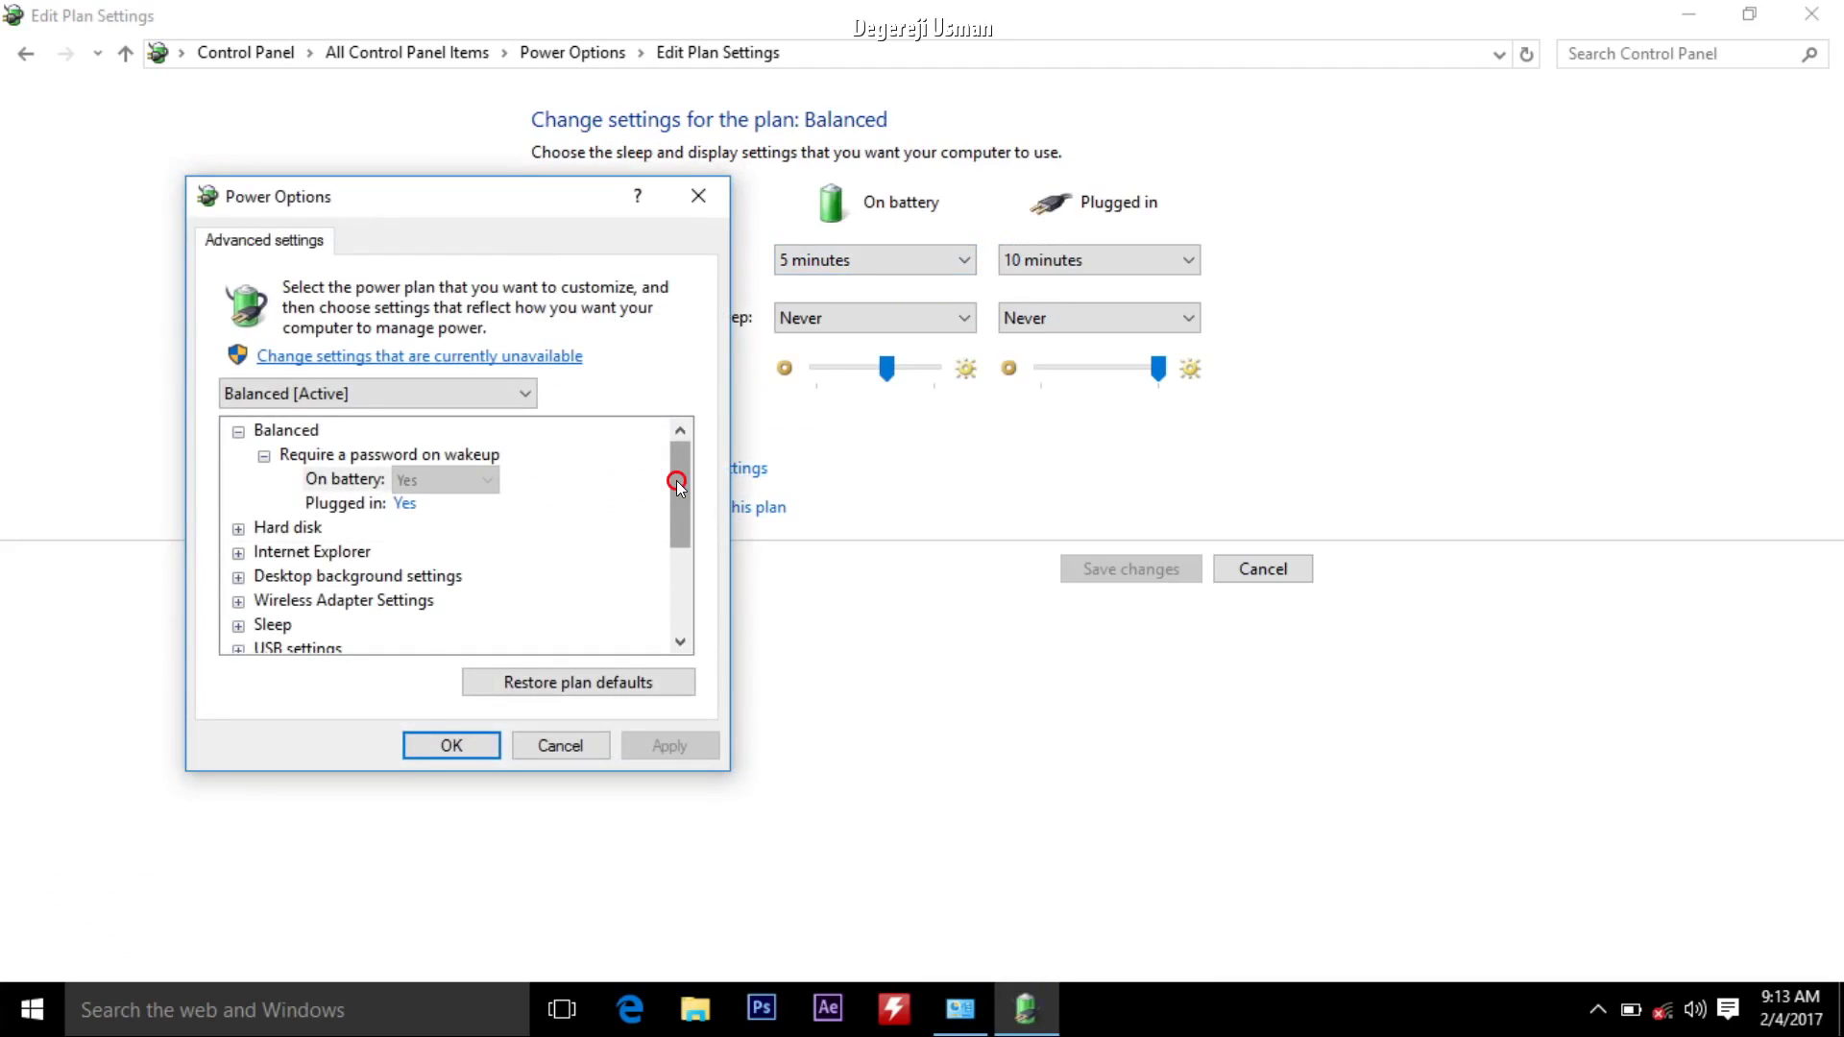
{"action": "left_click_drag", "start_coordinate": [675, 480], "coordinate": [679, 593]}
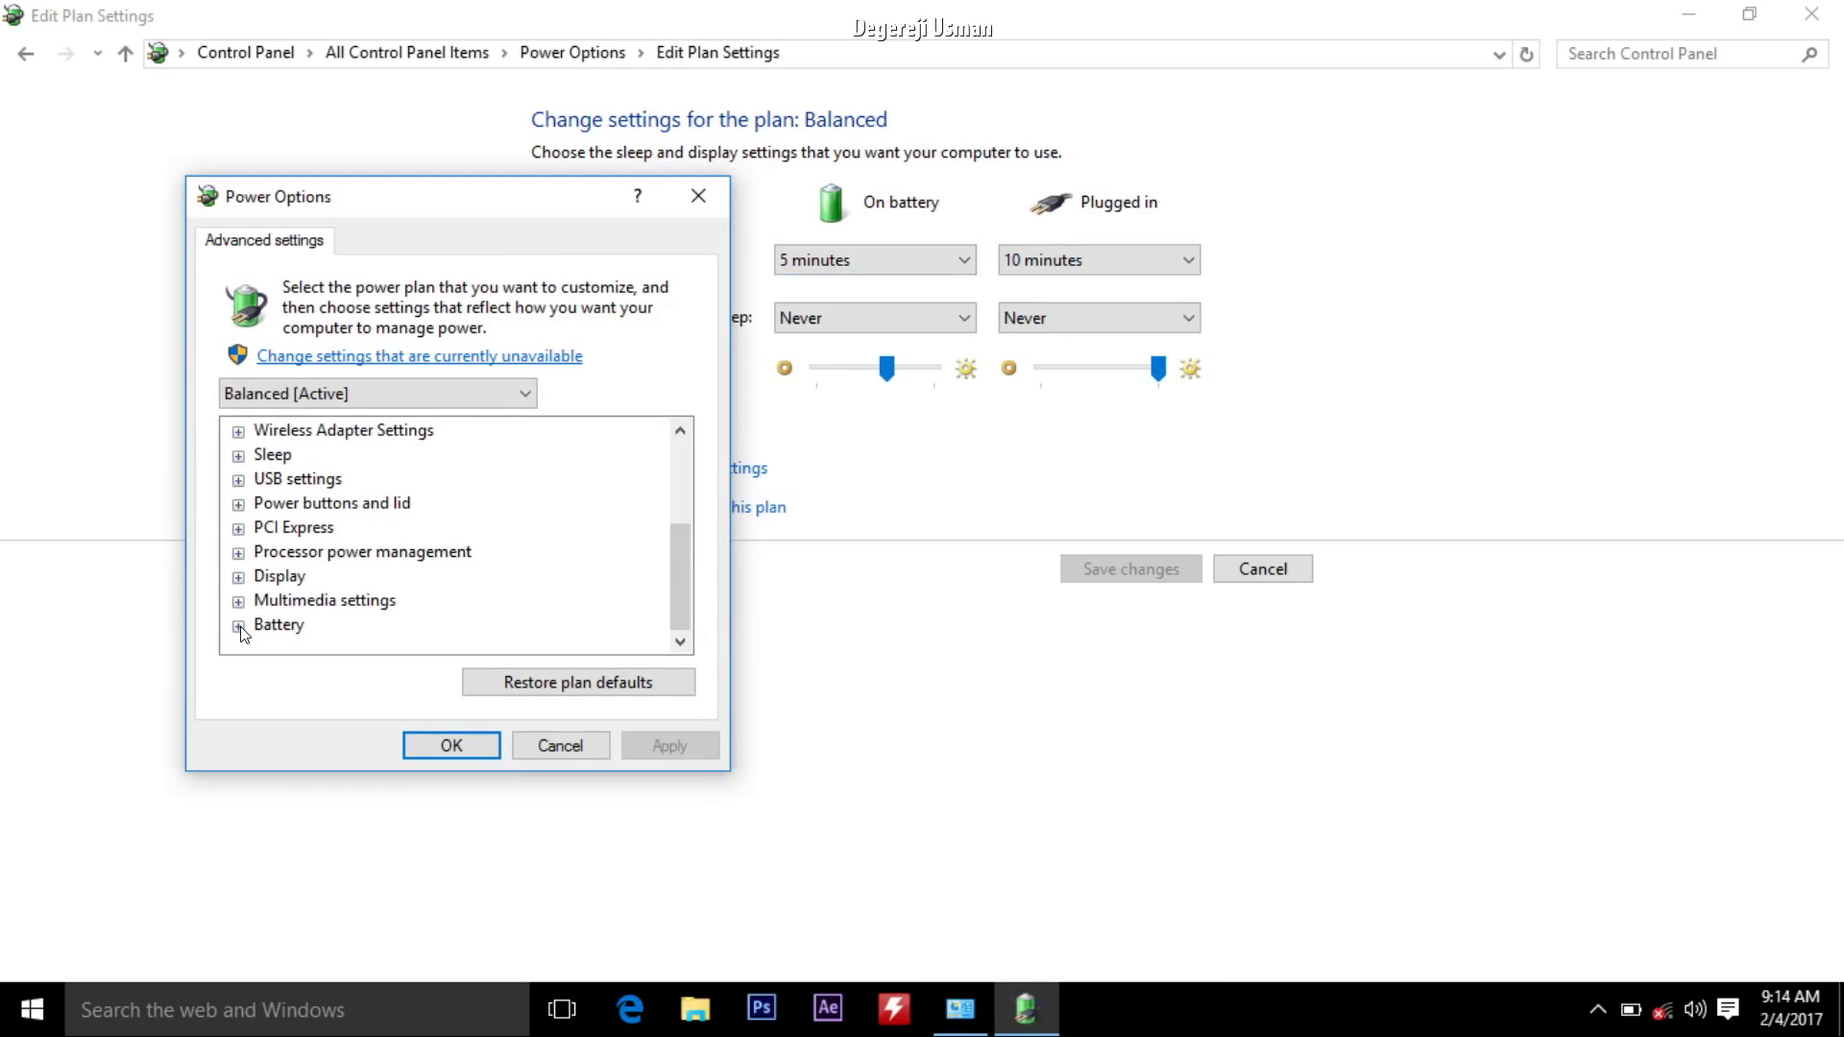
{"action": "left_click", "coordinate": [241, 626]}
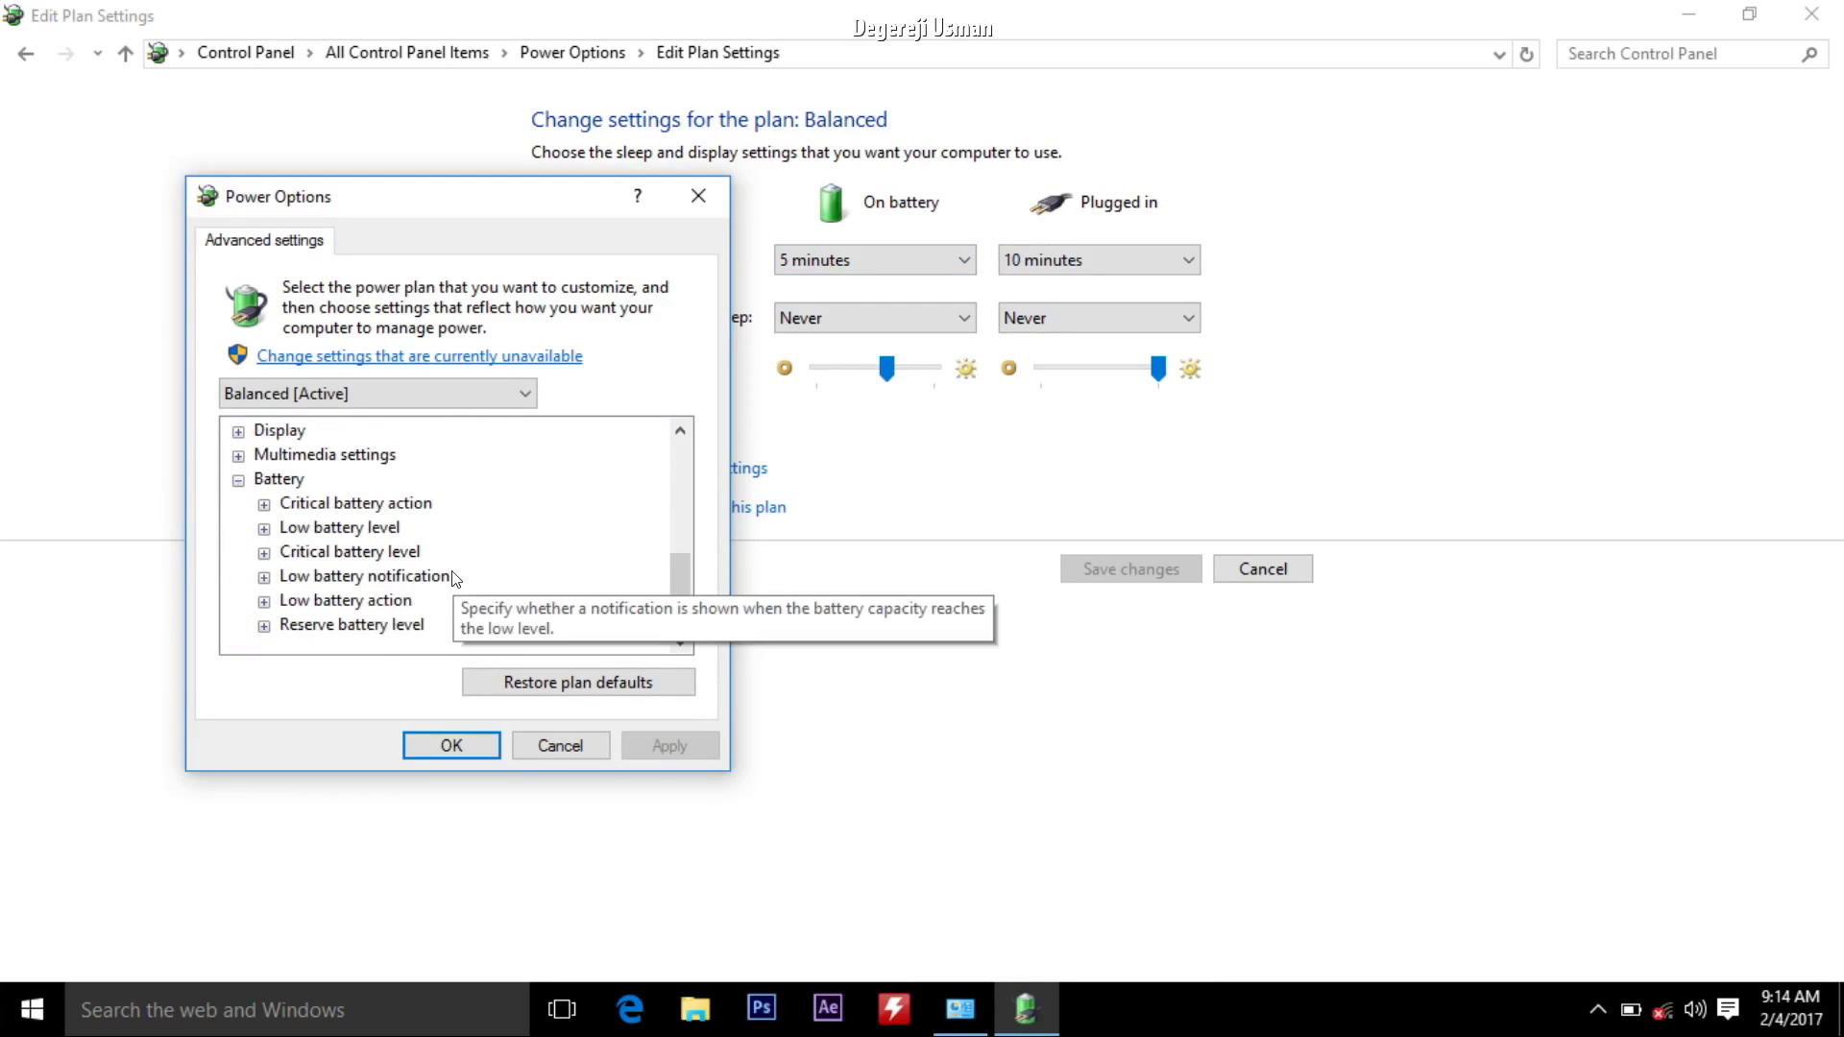
{"action": "left_click", "coordinate": [325, 550]}
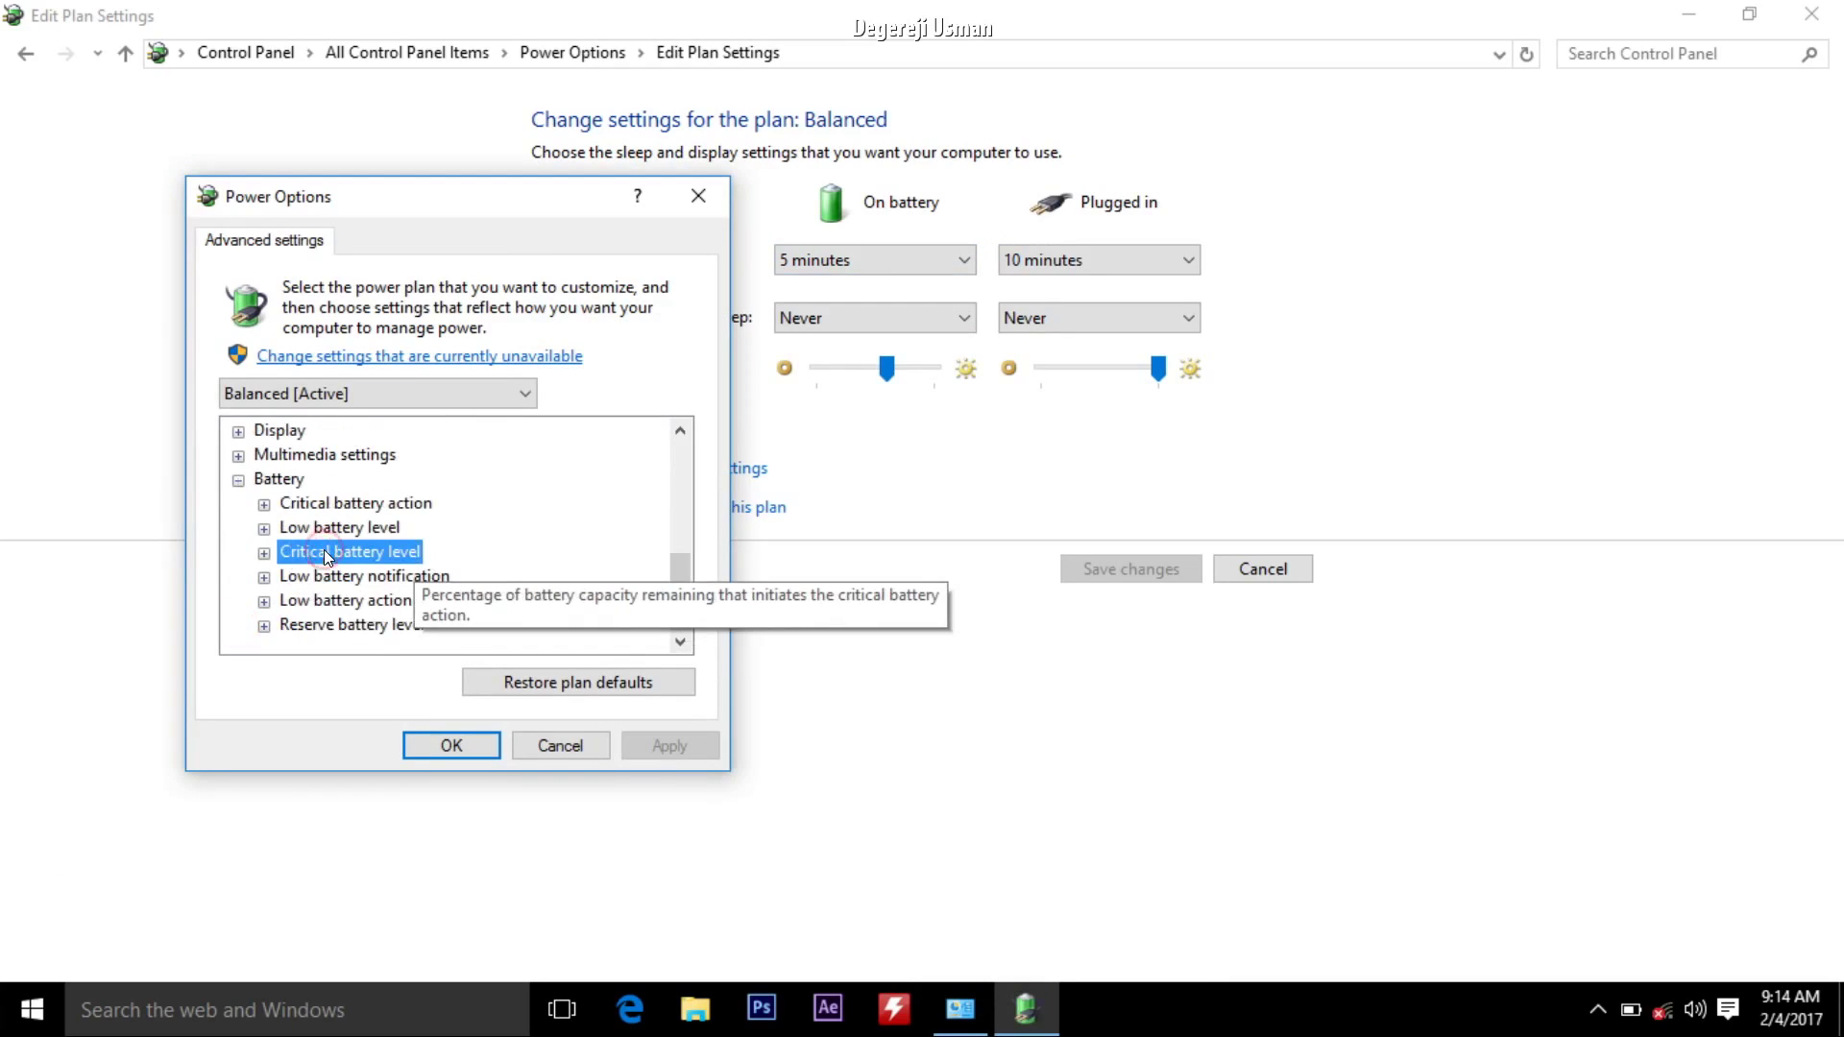
{"action": "left_click", "coordinate": [265, 552]}
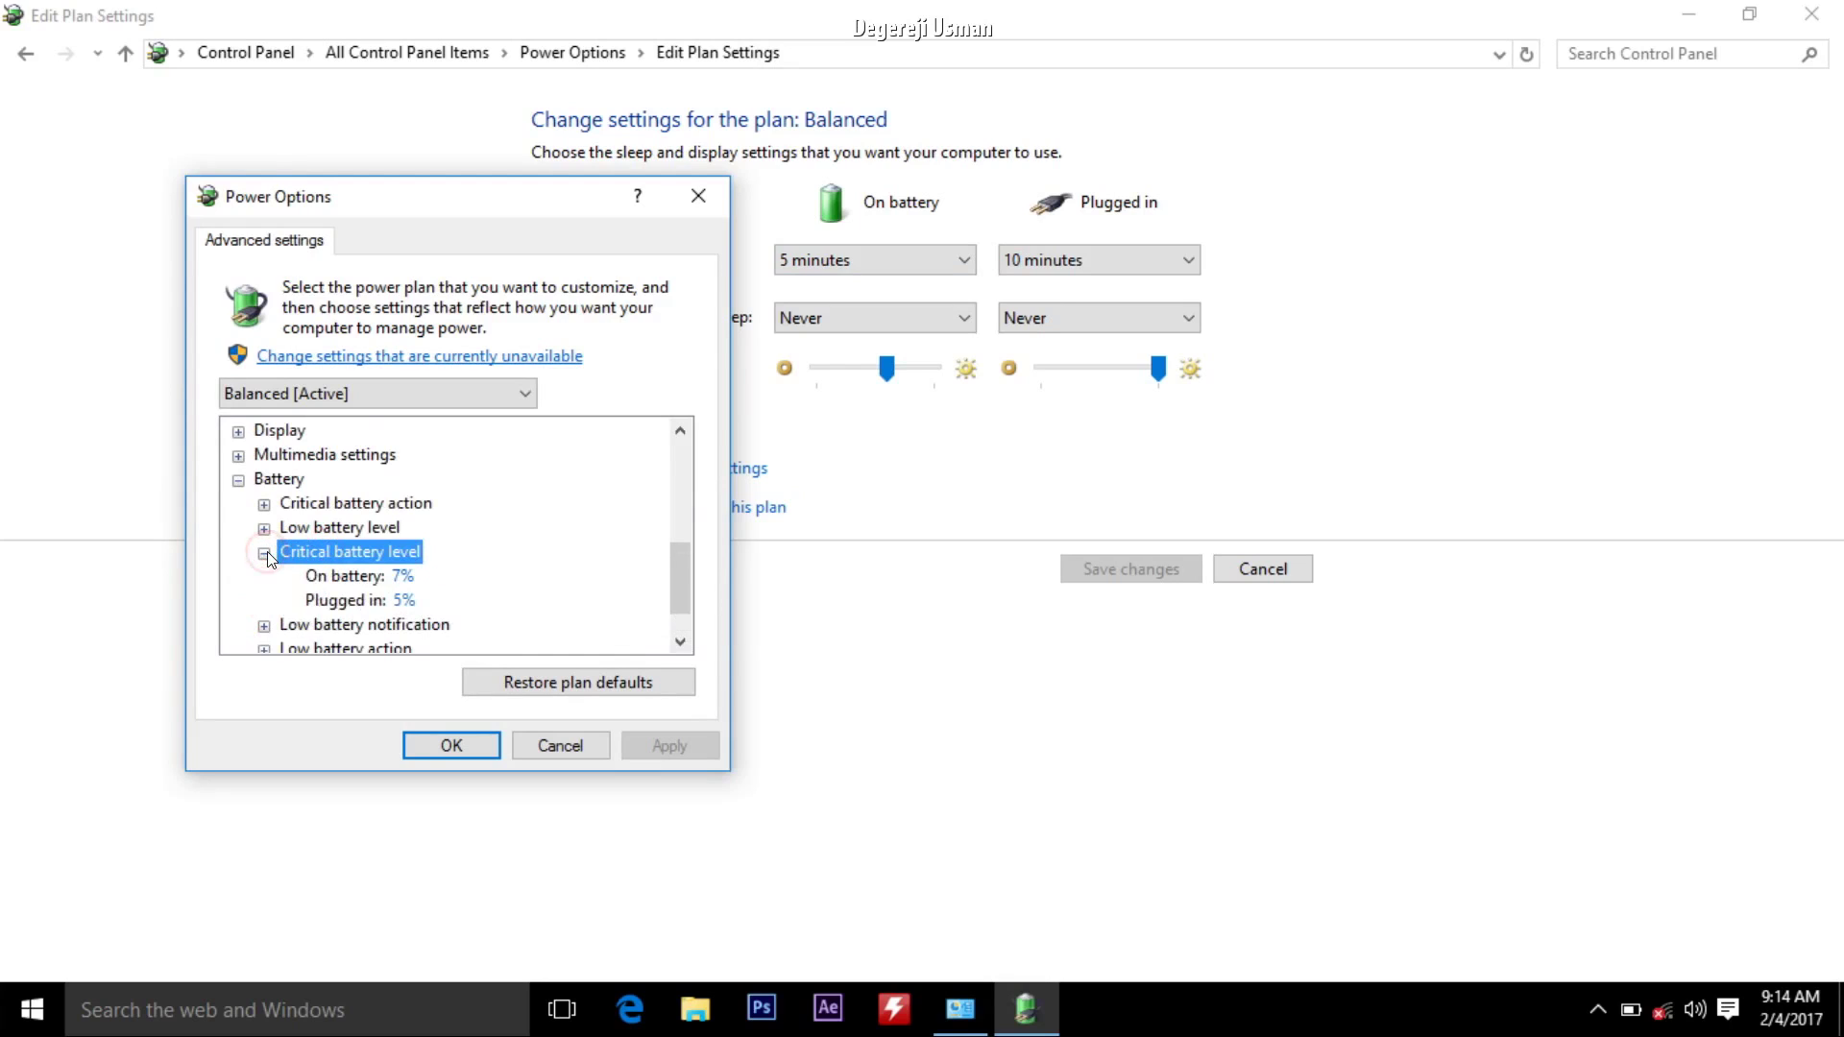
- Raise the on-battery critical battery level to 20% and accept the warning
{"action": "left_click", "coordinate": [406, 577]}
{"action": "left_click", "coordinate": [501, 569]}
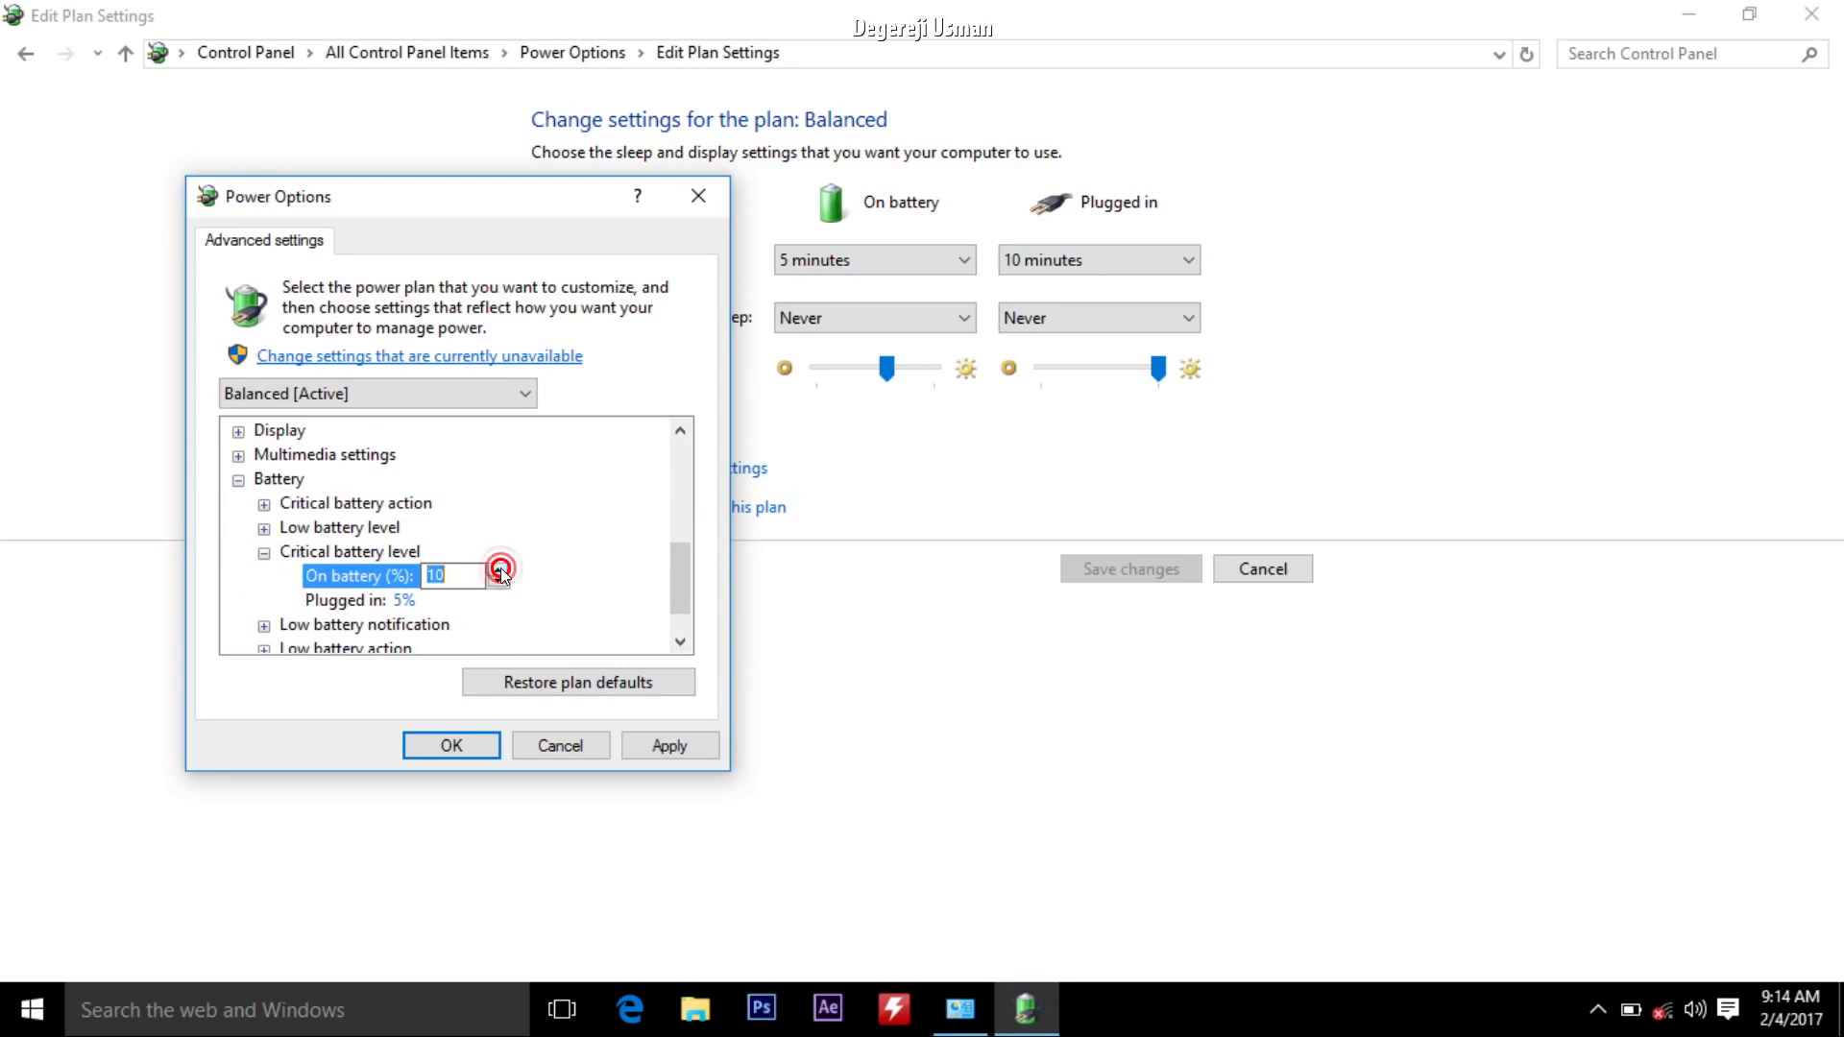
{"action": "left_click", "coordinate": [501, 571]}
{"action": "left_click", "coordinate": [500, 571]}
{"action": "left_click", "coordinate": [499, 570]}
{"action": "left_click", "coordinate": [499, 570]}
{"action": "left_click", "coordinate": [265, 552]}
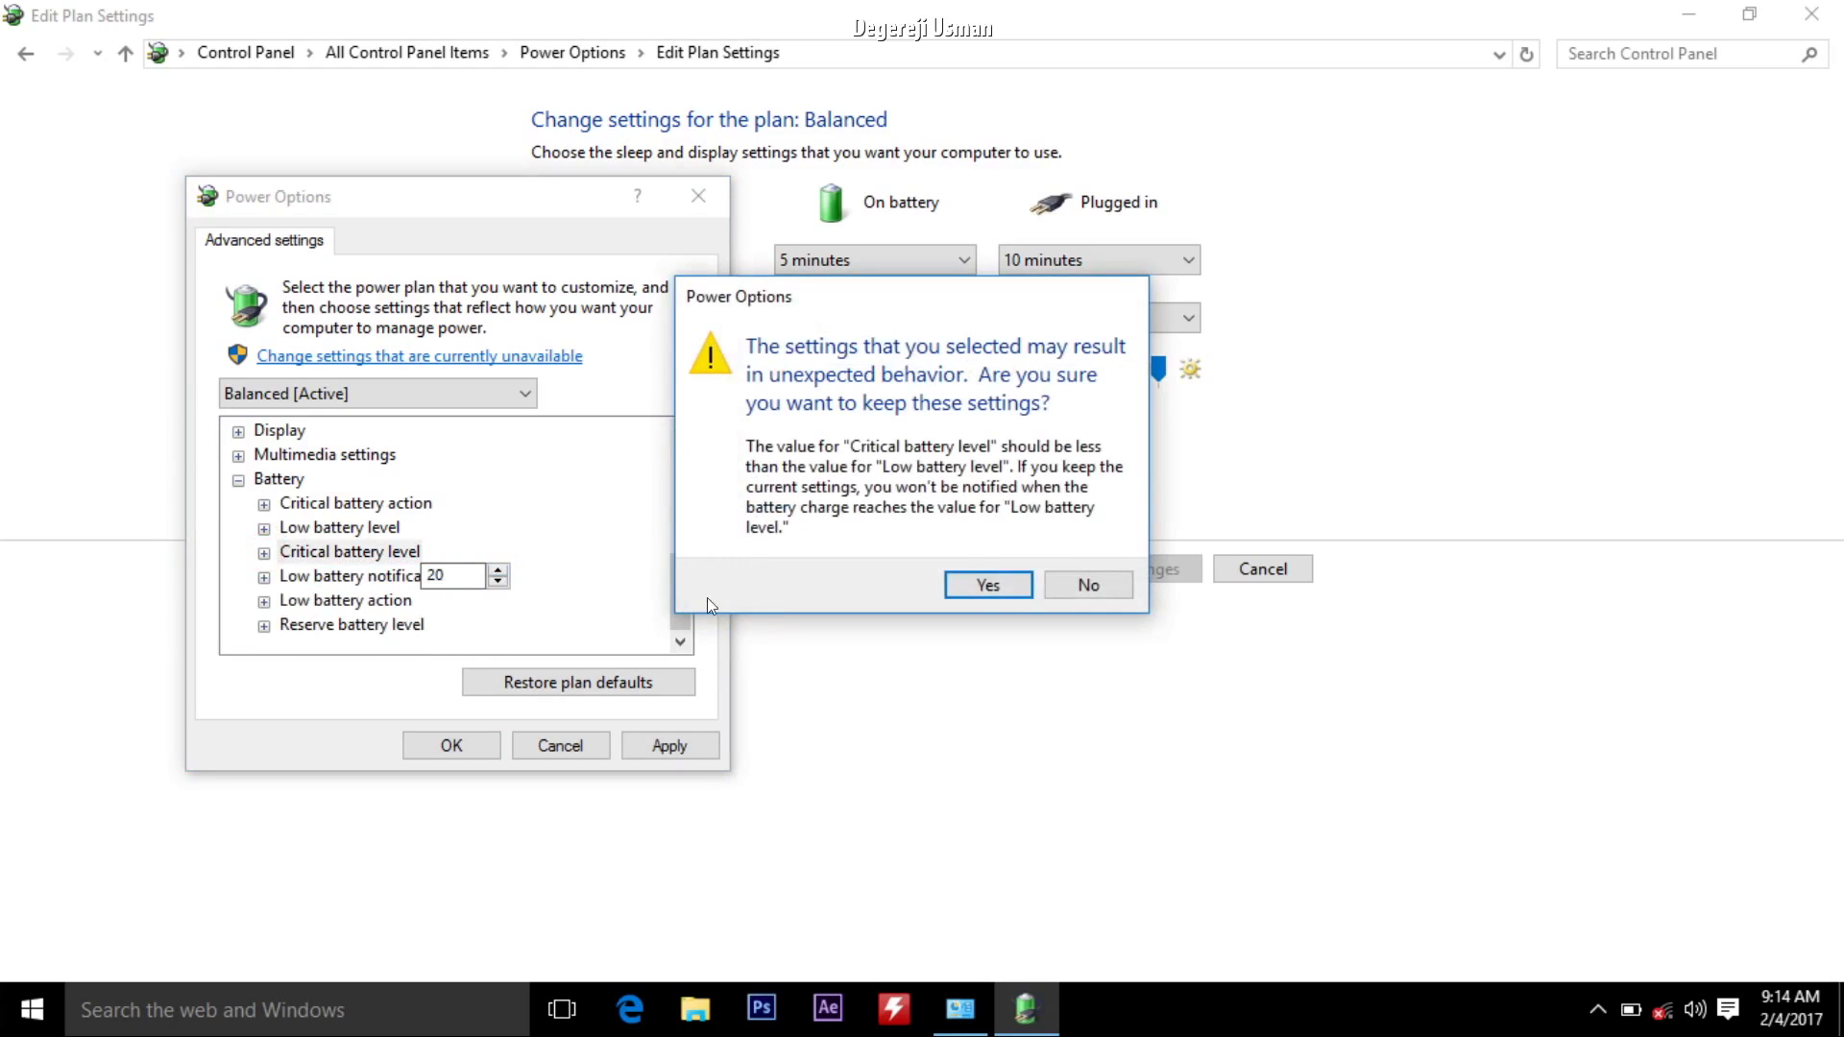
{"action": "left_click", "coordinate": [992, 585]}
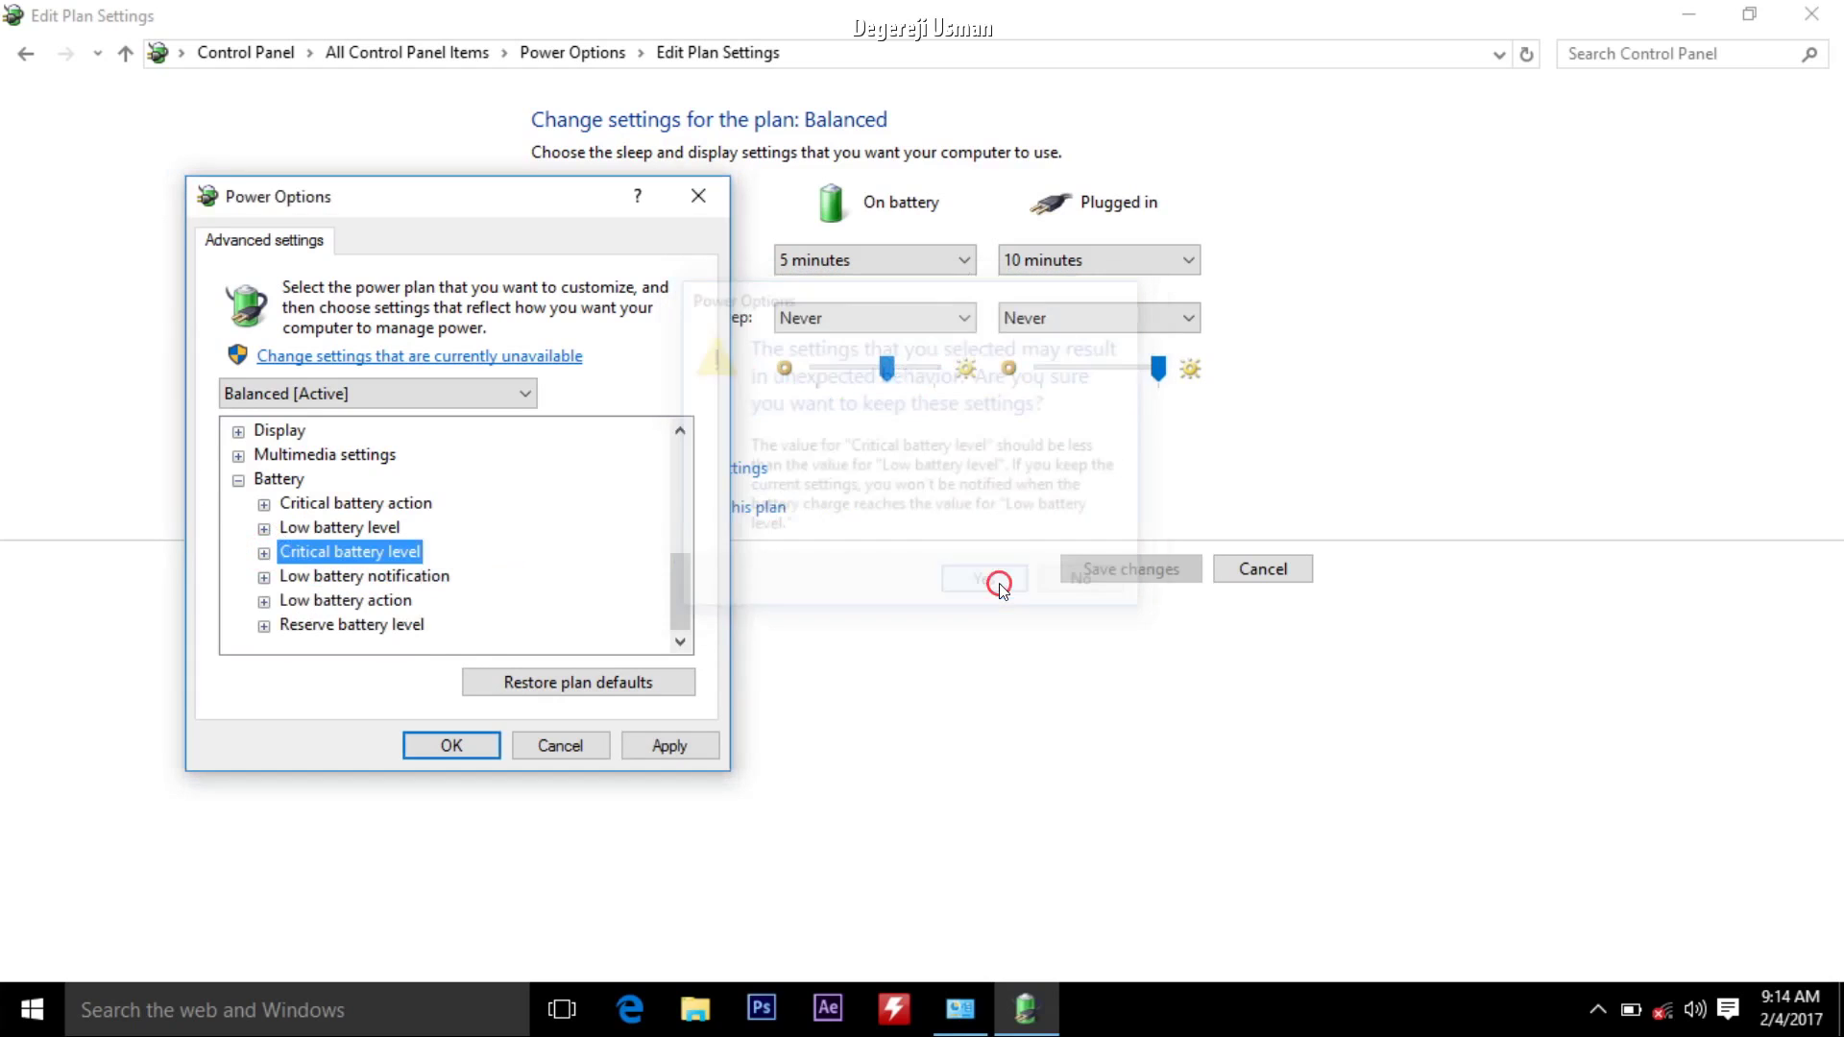
- Set the on-battery Critical battery action to Sleep, then collapse the group
{"action": "left_click", "coordinate": [265, 505]}
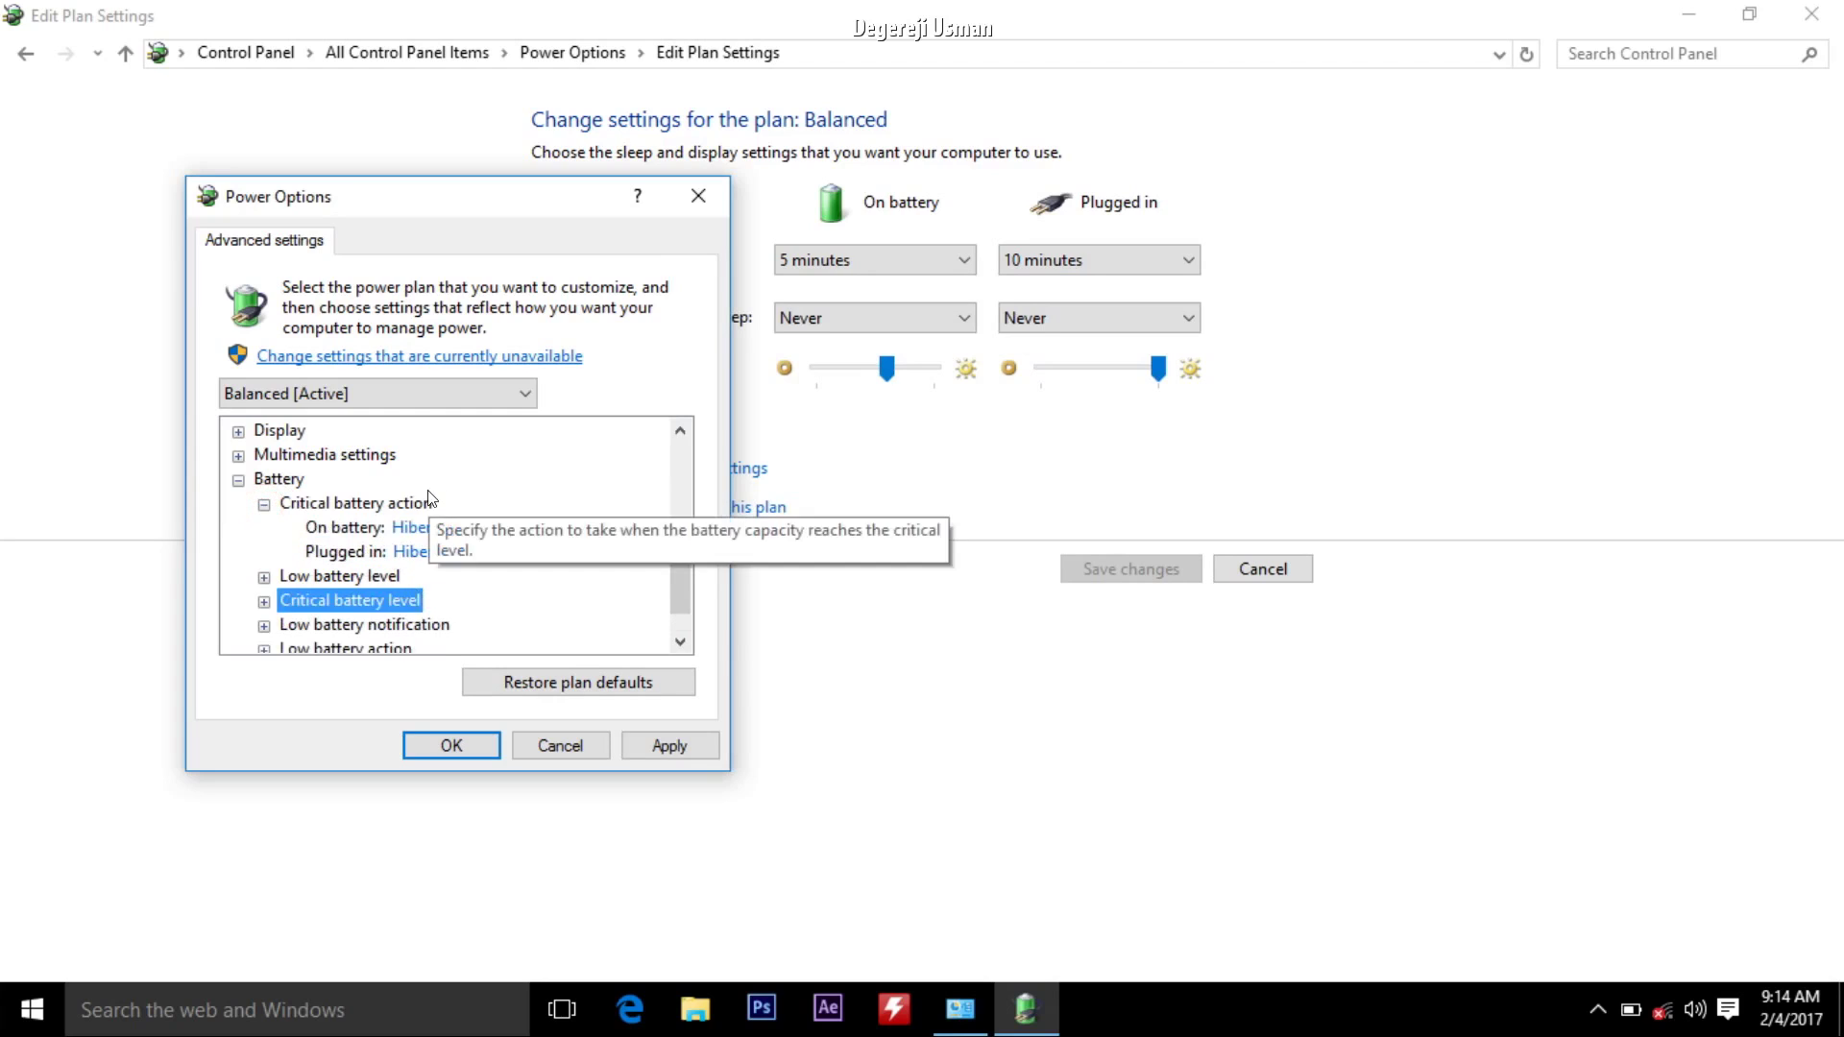
{"action": "left_click", "coordinate": [434, 528]}
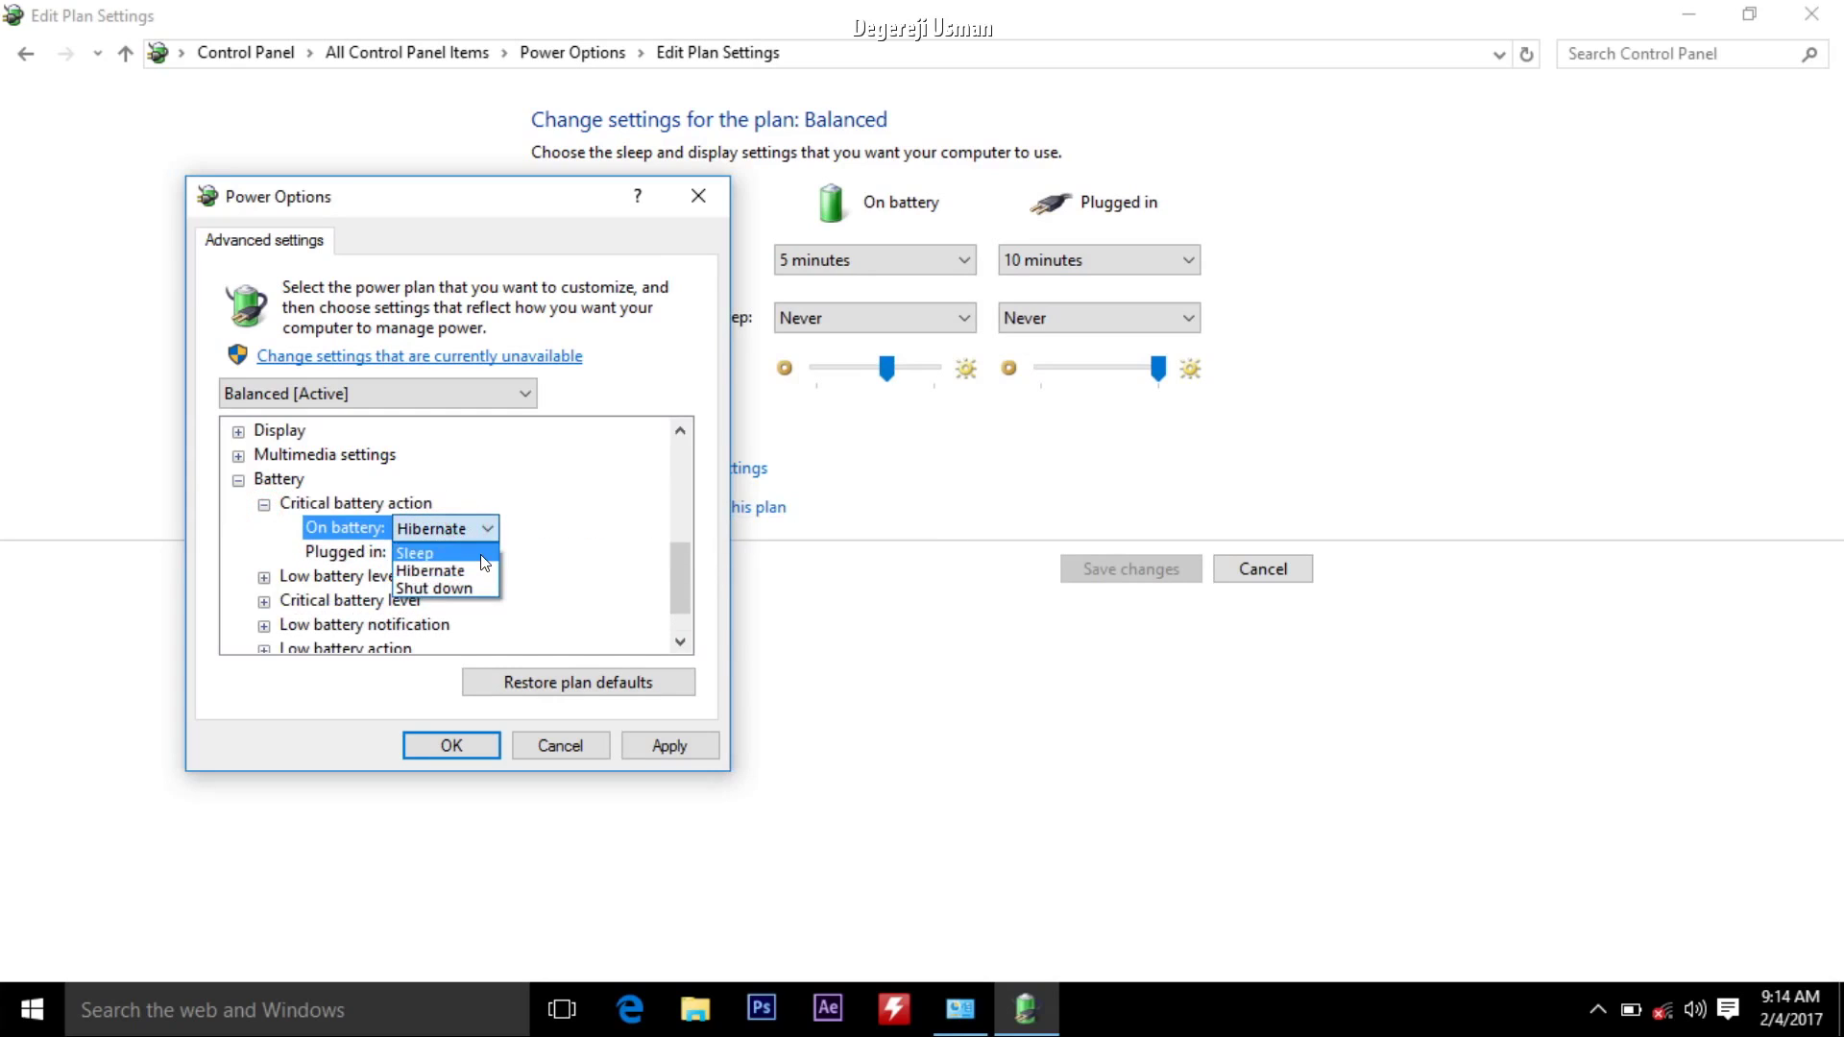
{"action": "left_click", "coordinate": [432, 549]}
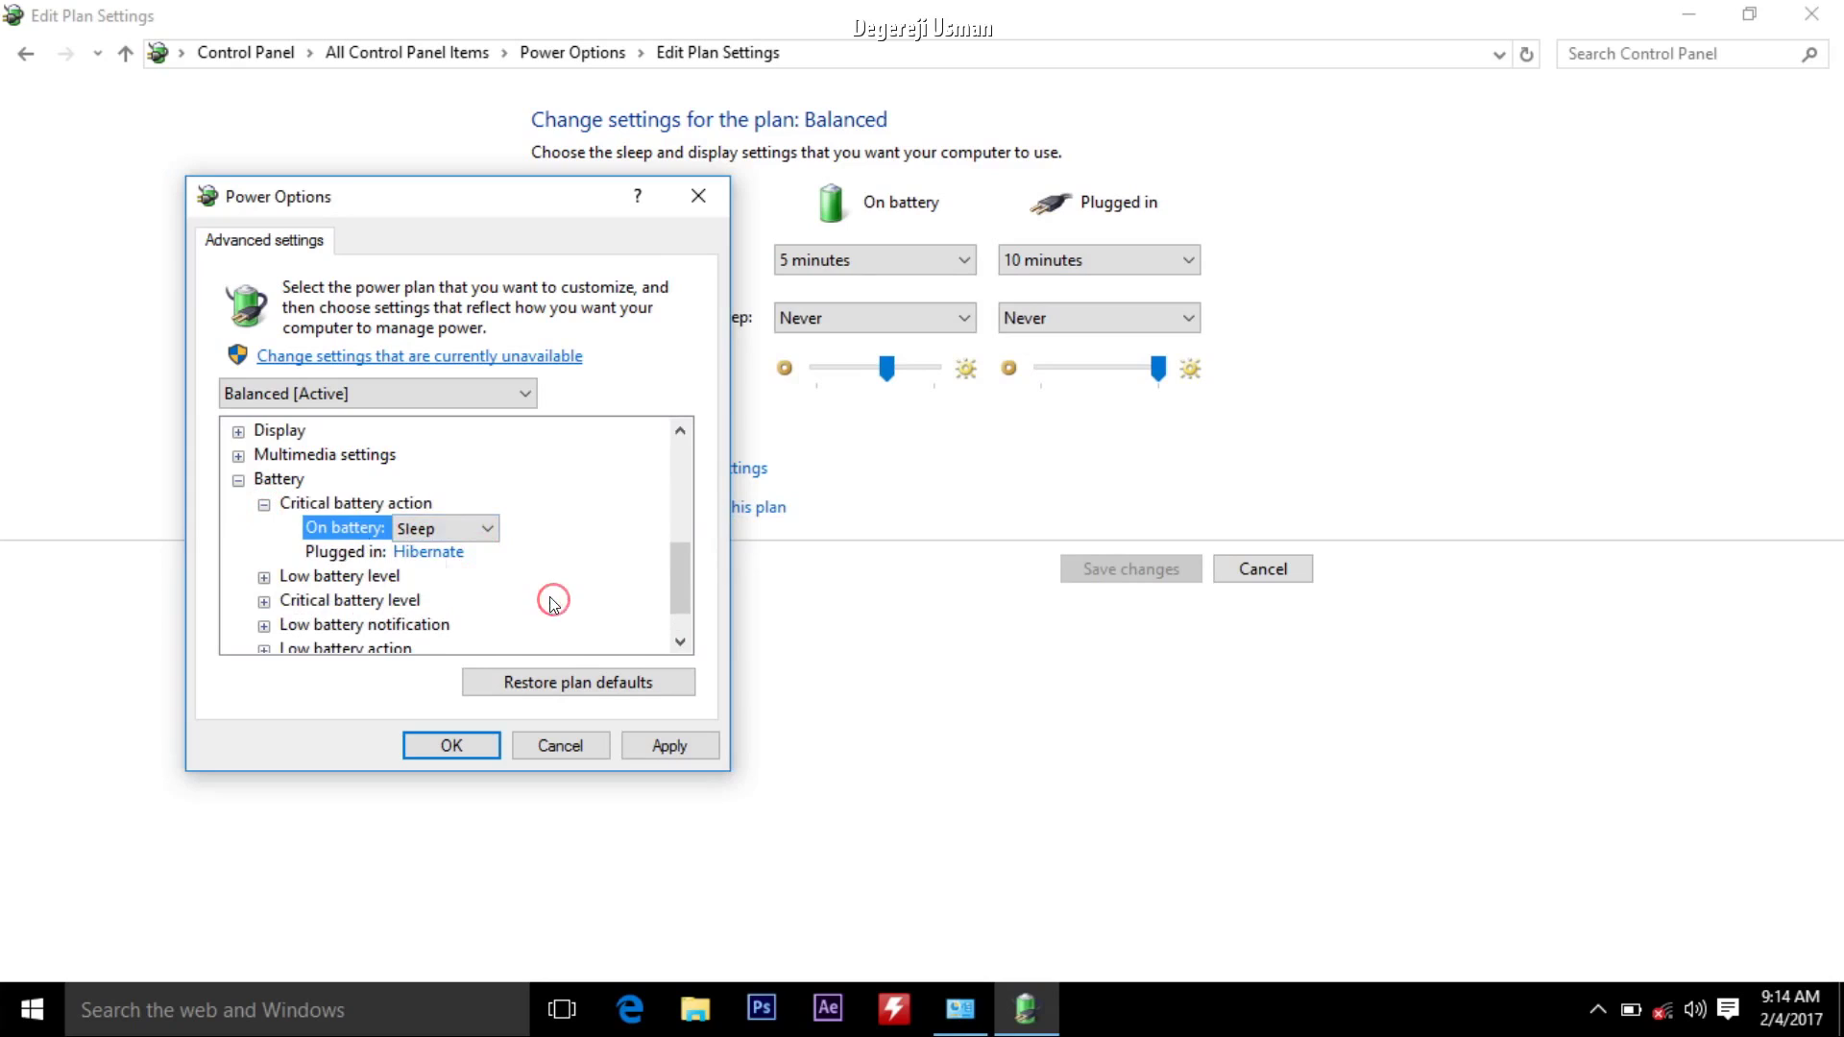
{"action": "left_click", "coordinate": [485, 529]}
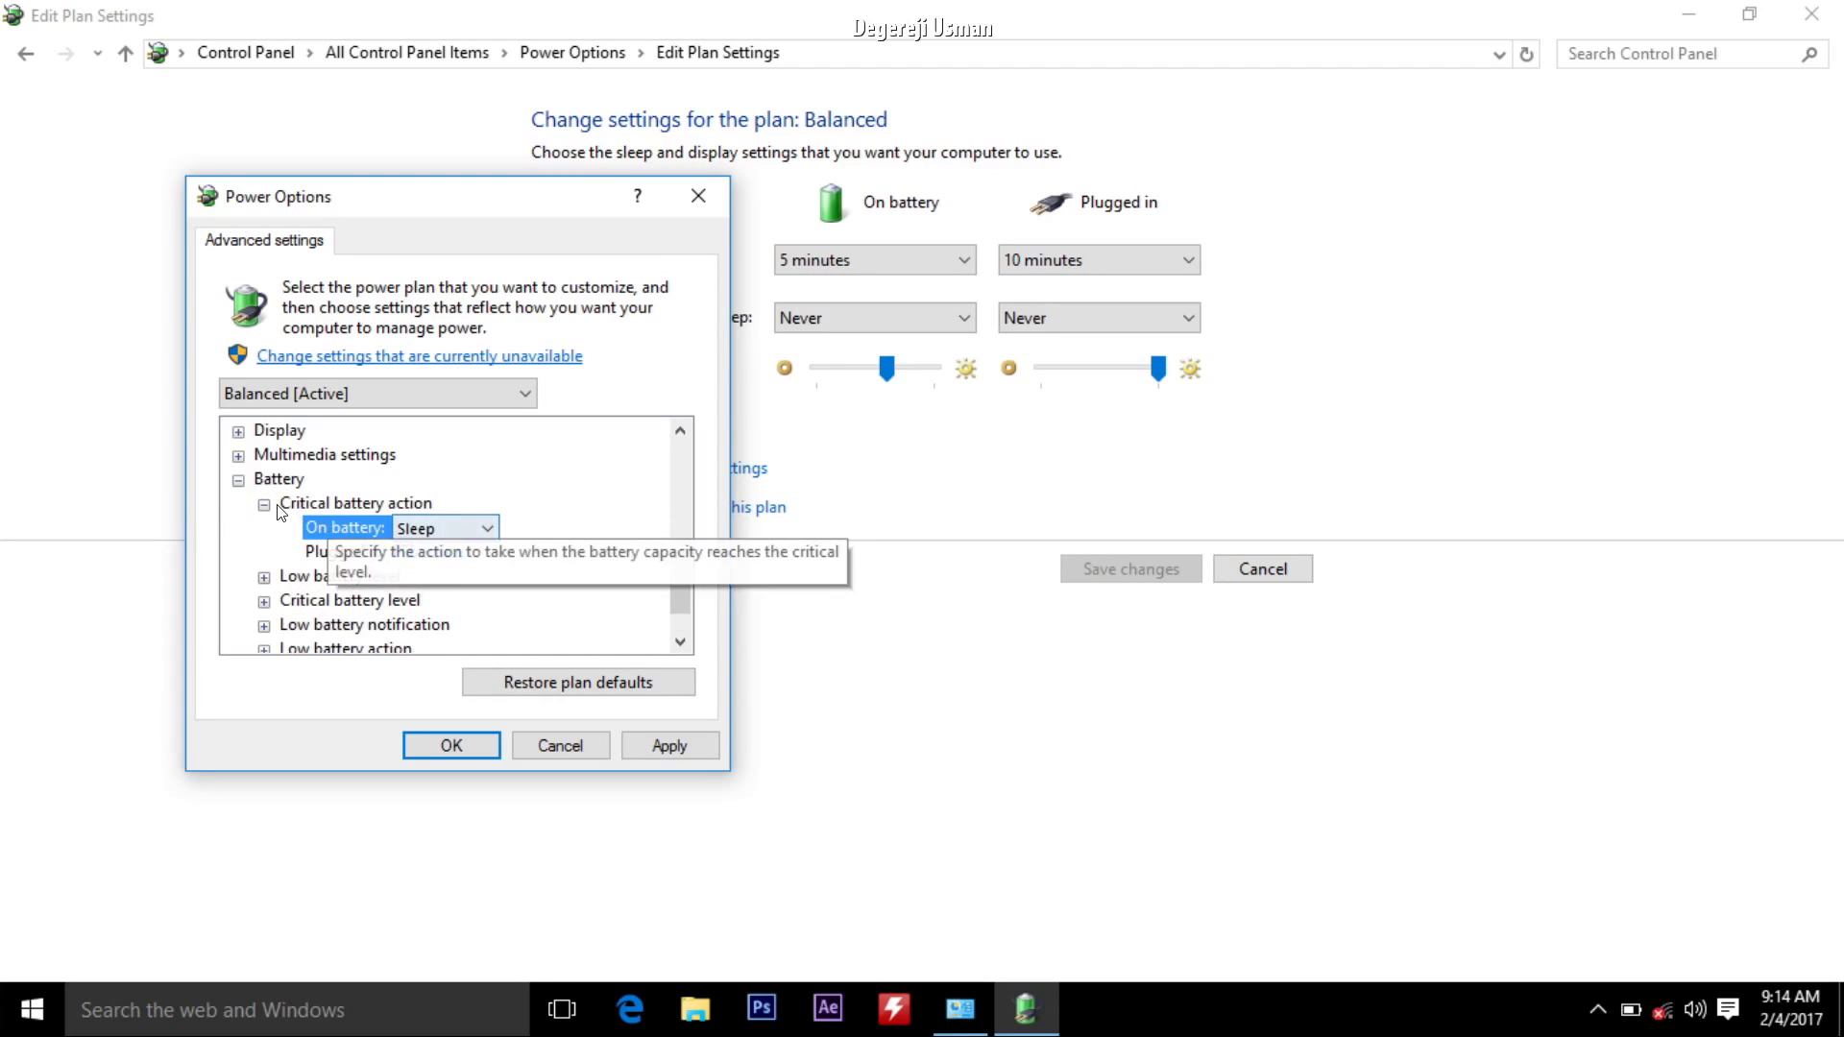
{"action": "left_click", "coordinate": [266, 505]}
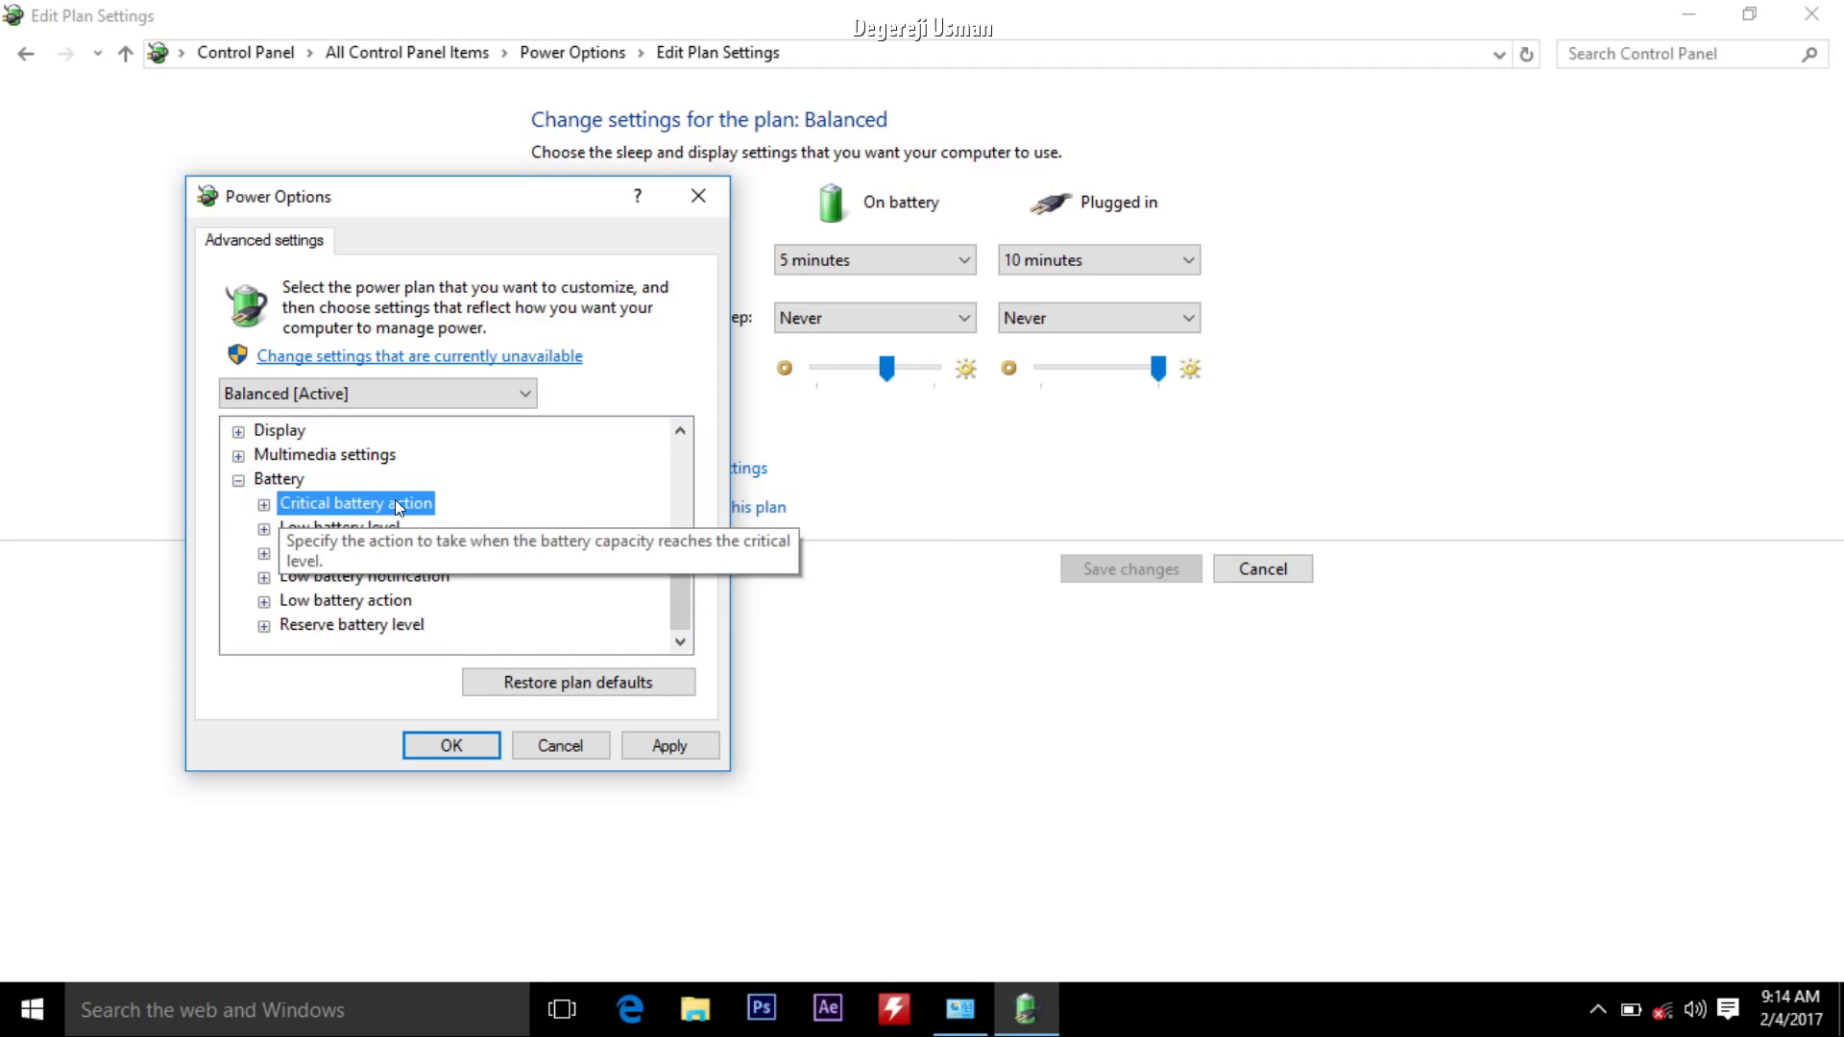
{"action": "left_click", "coordinate": [266, 504]}
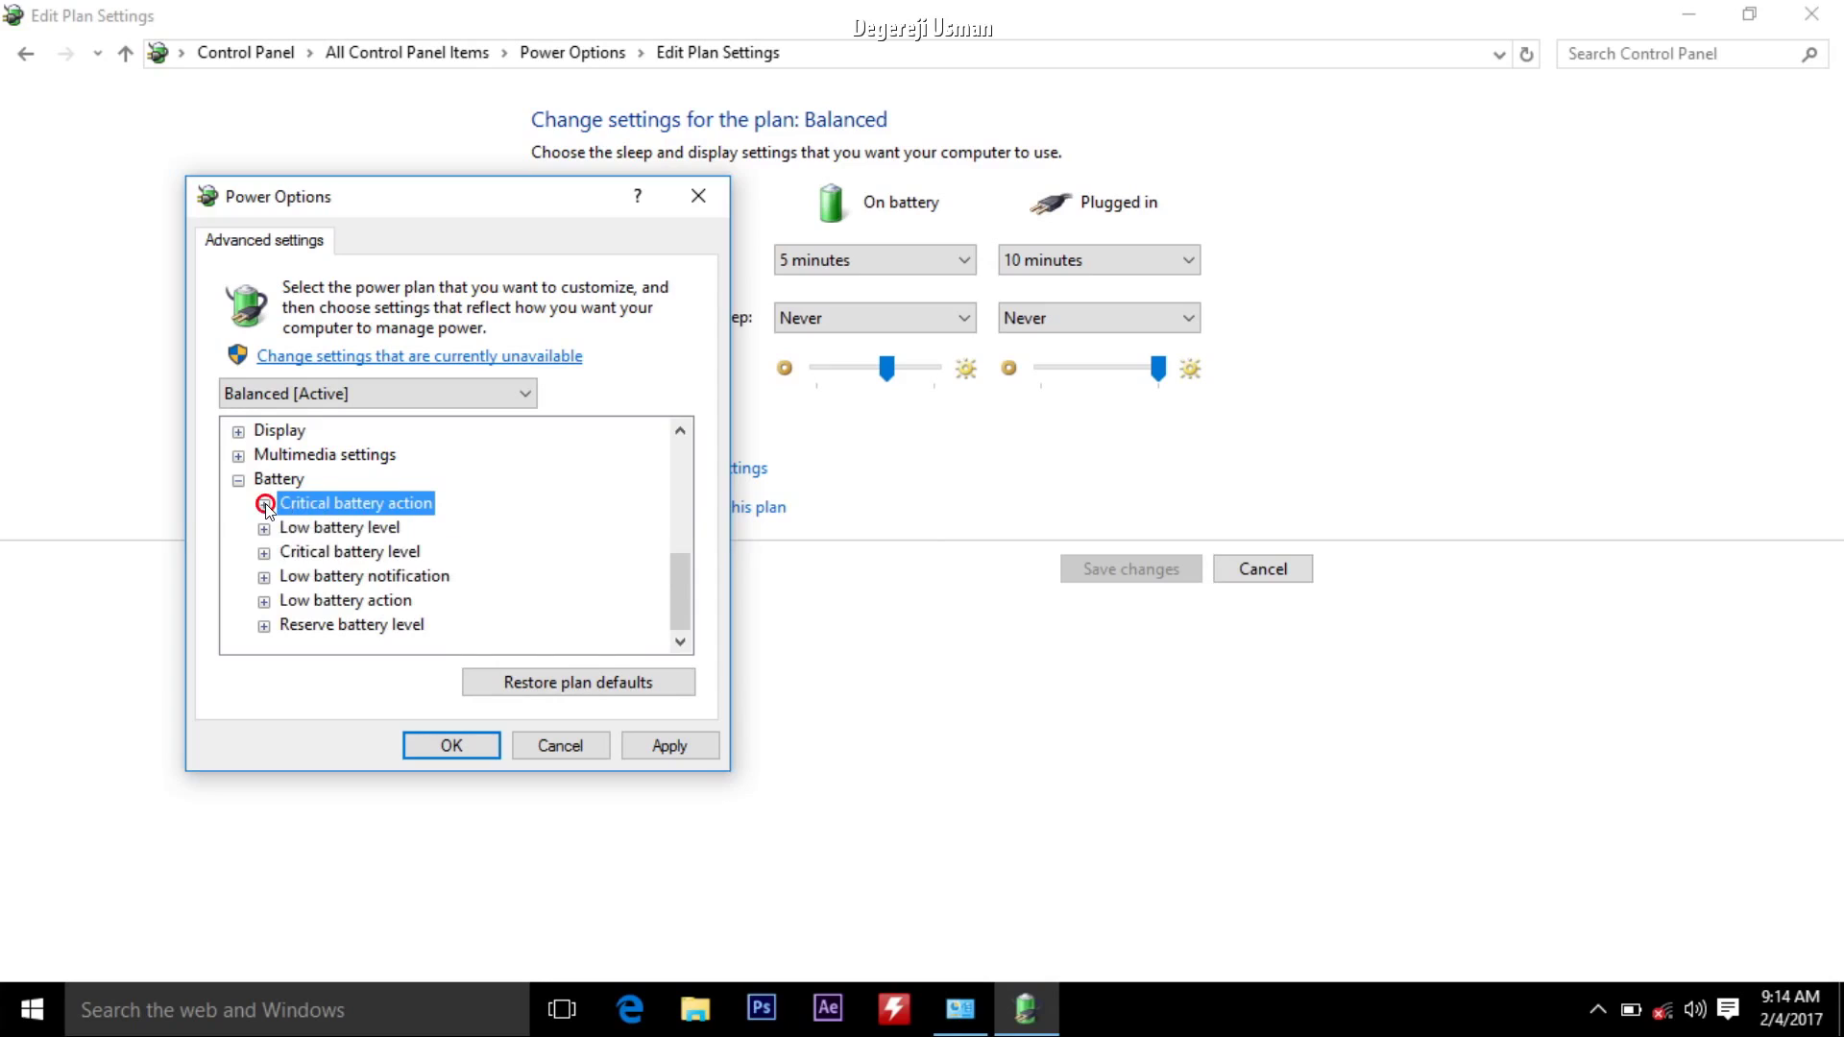
{"action": "left_click", "coordinate": [265, 505]}
{"action": "left_click", "coordinate": [264, 505]}
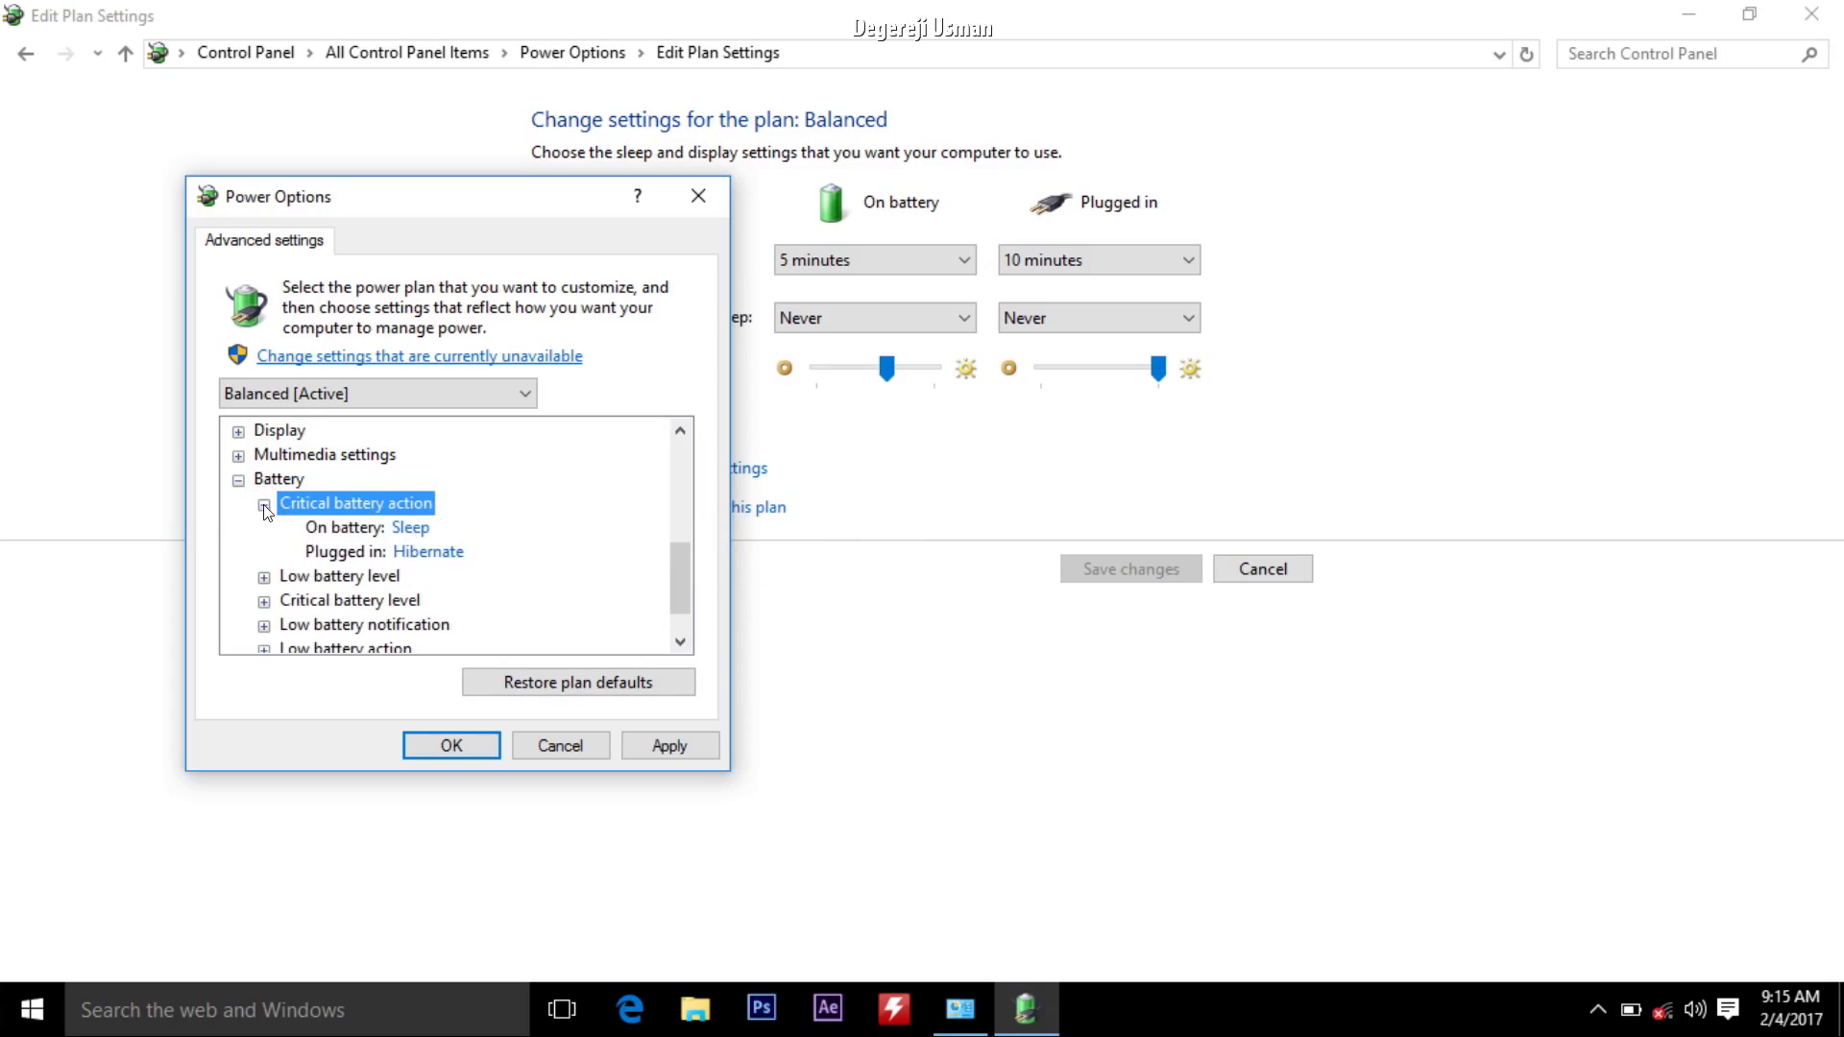
{"action": "left_click", "coordinate": [264, 505]}
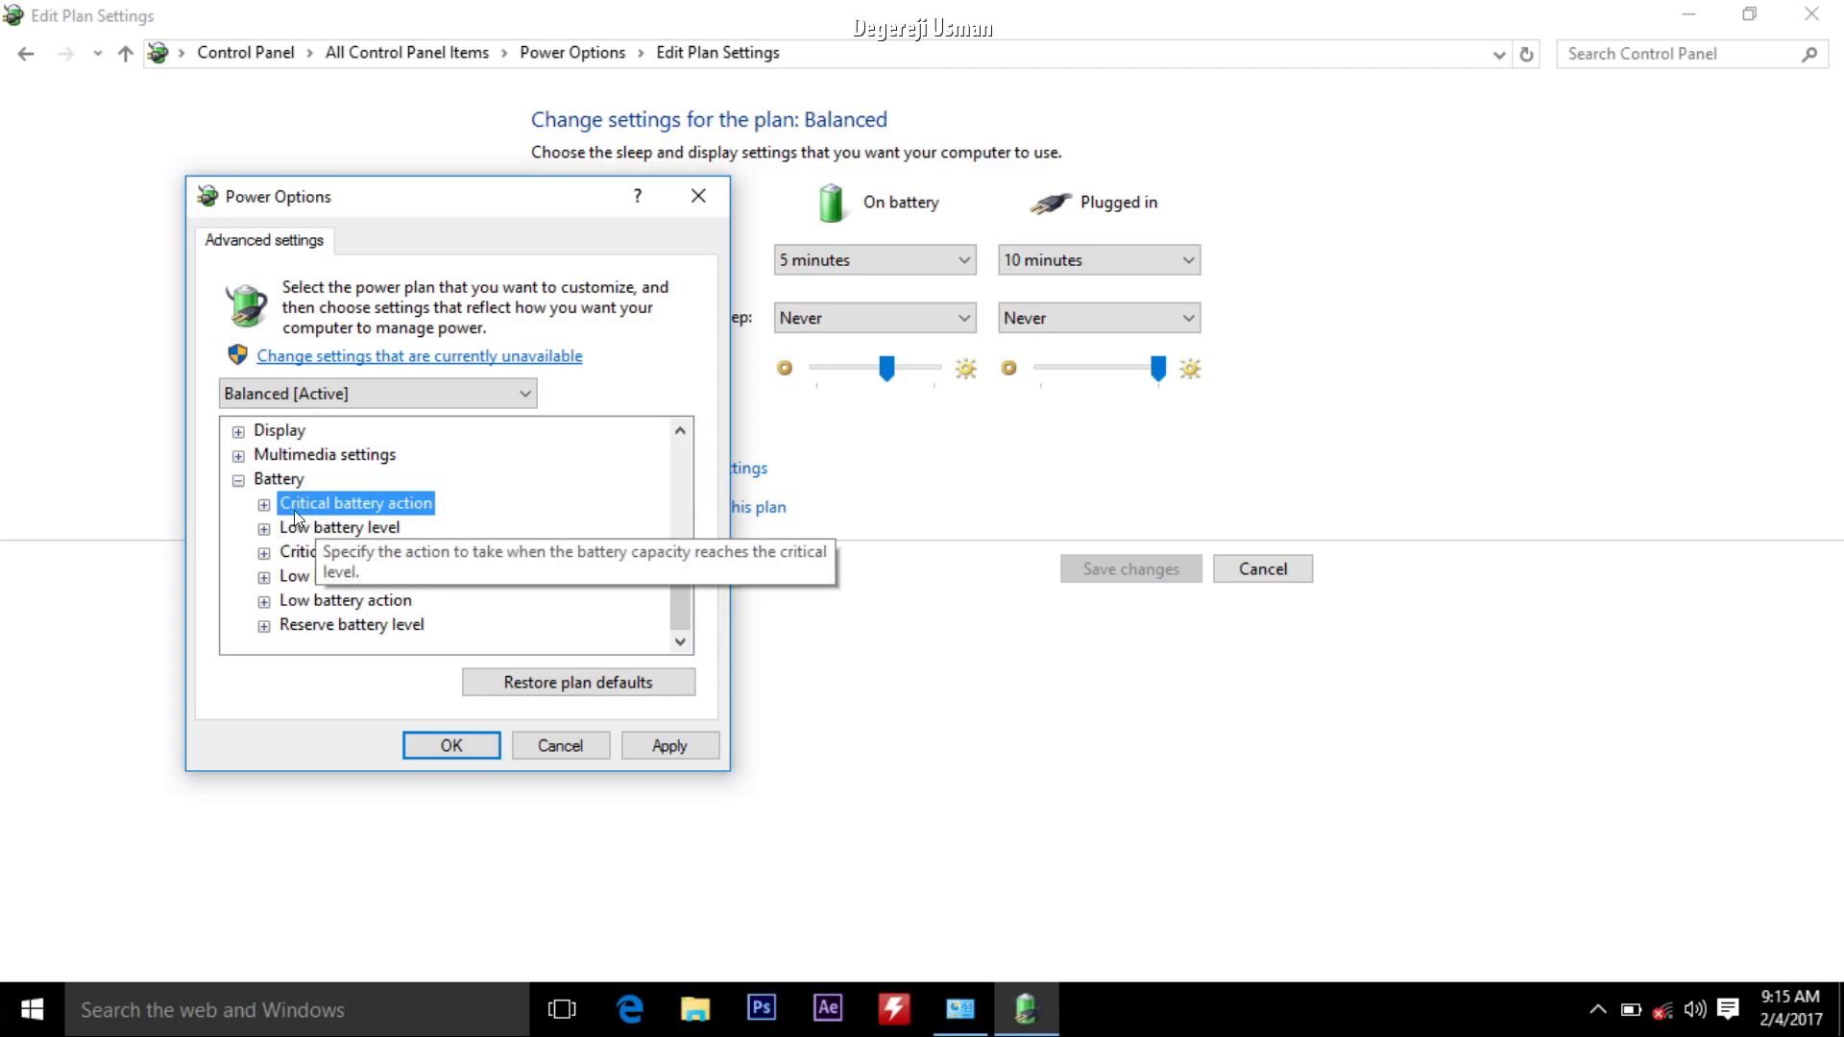
{"action": "left_click", "coordinate": [263, 504]}
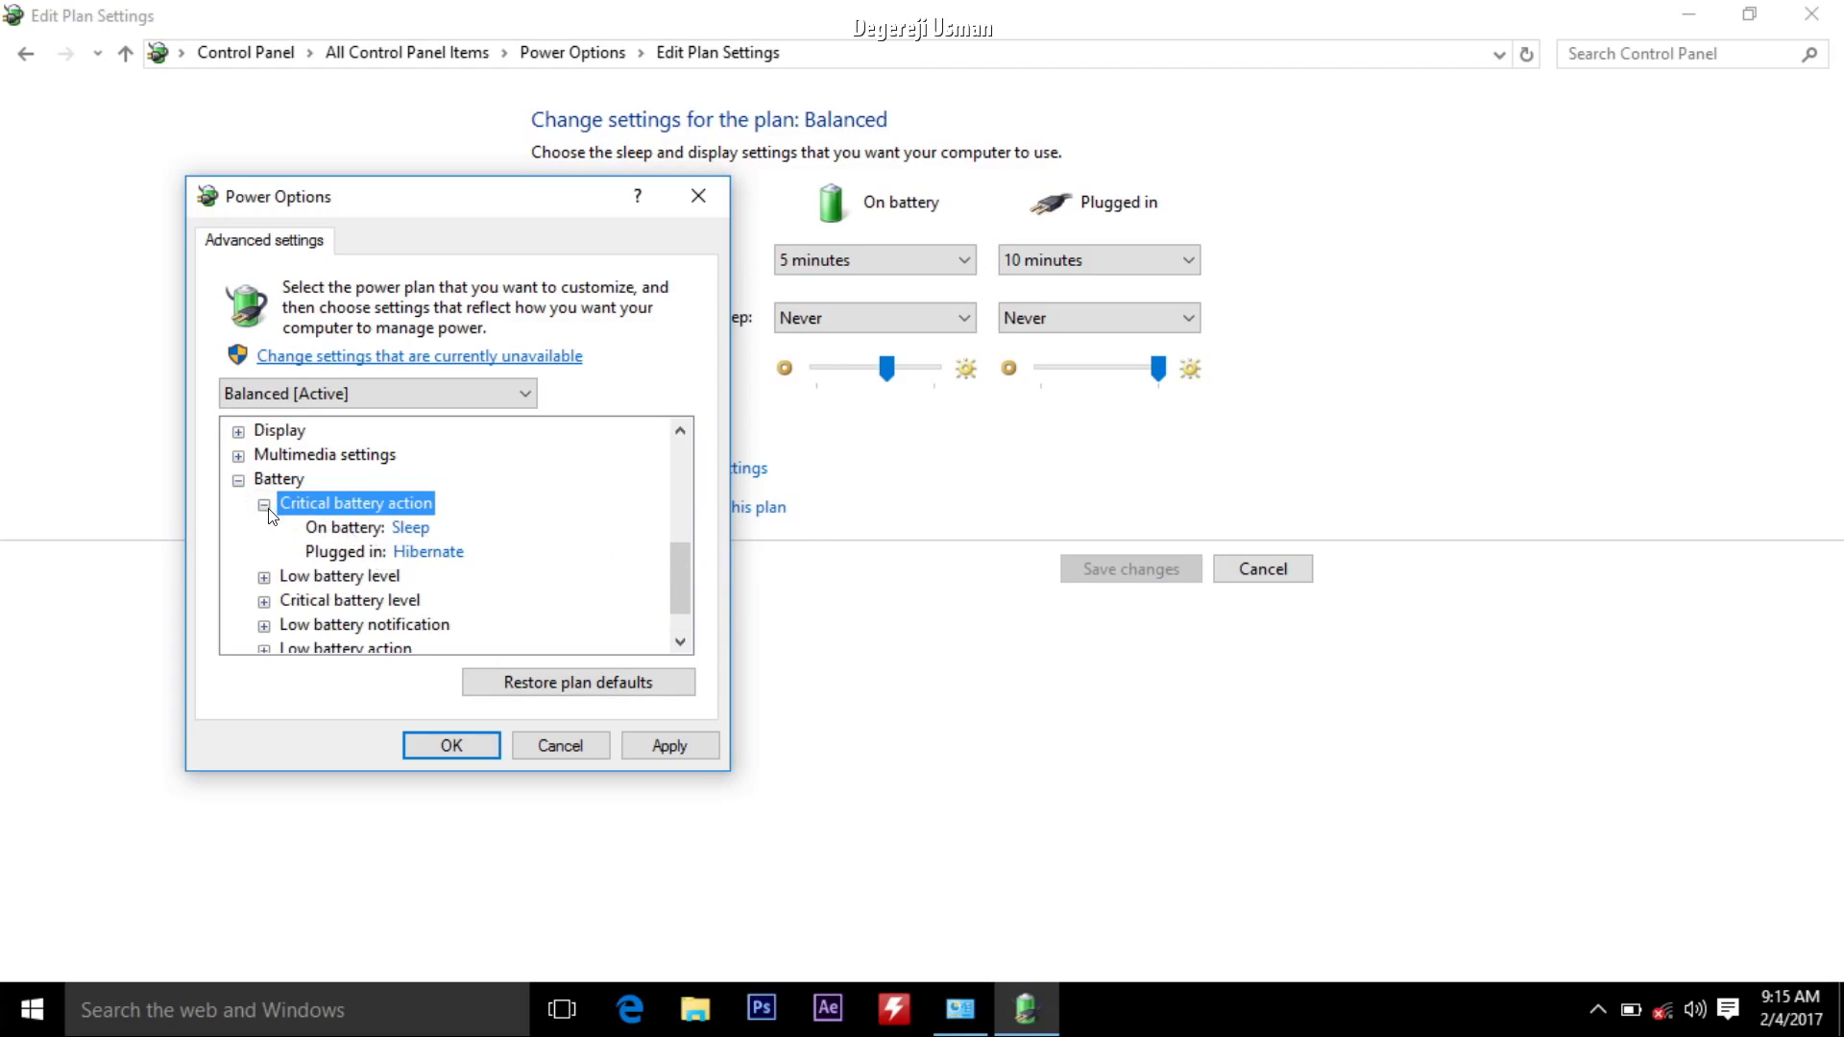
{"action": "left_click", "coordinate": [264, 504]}
{"action": "left_click", "coordinate": [264, 552]}
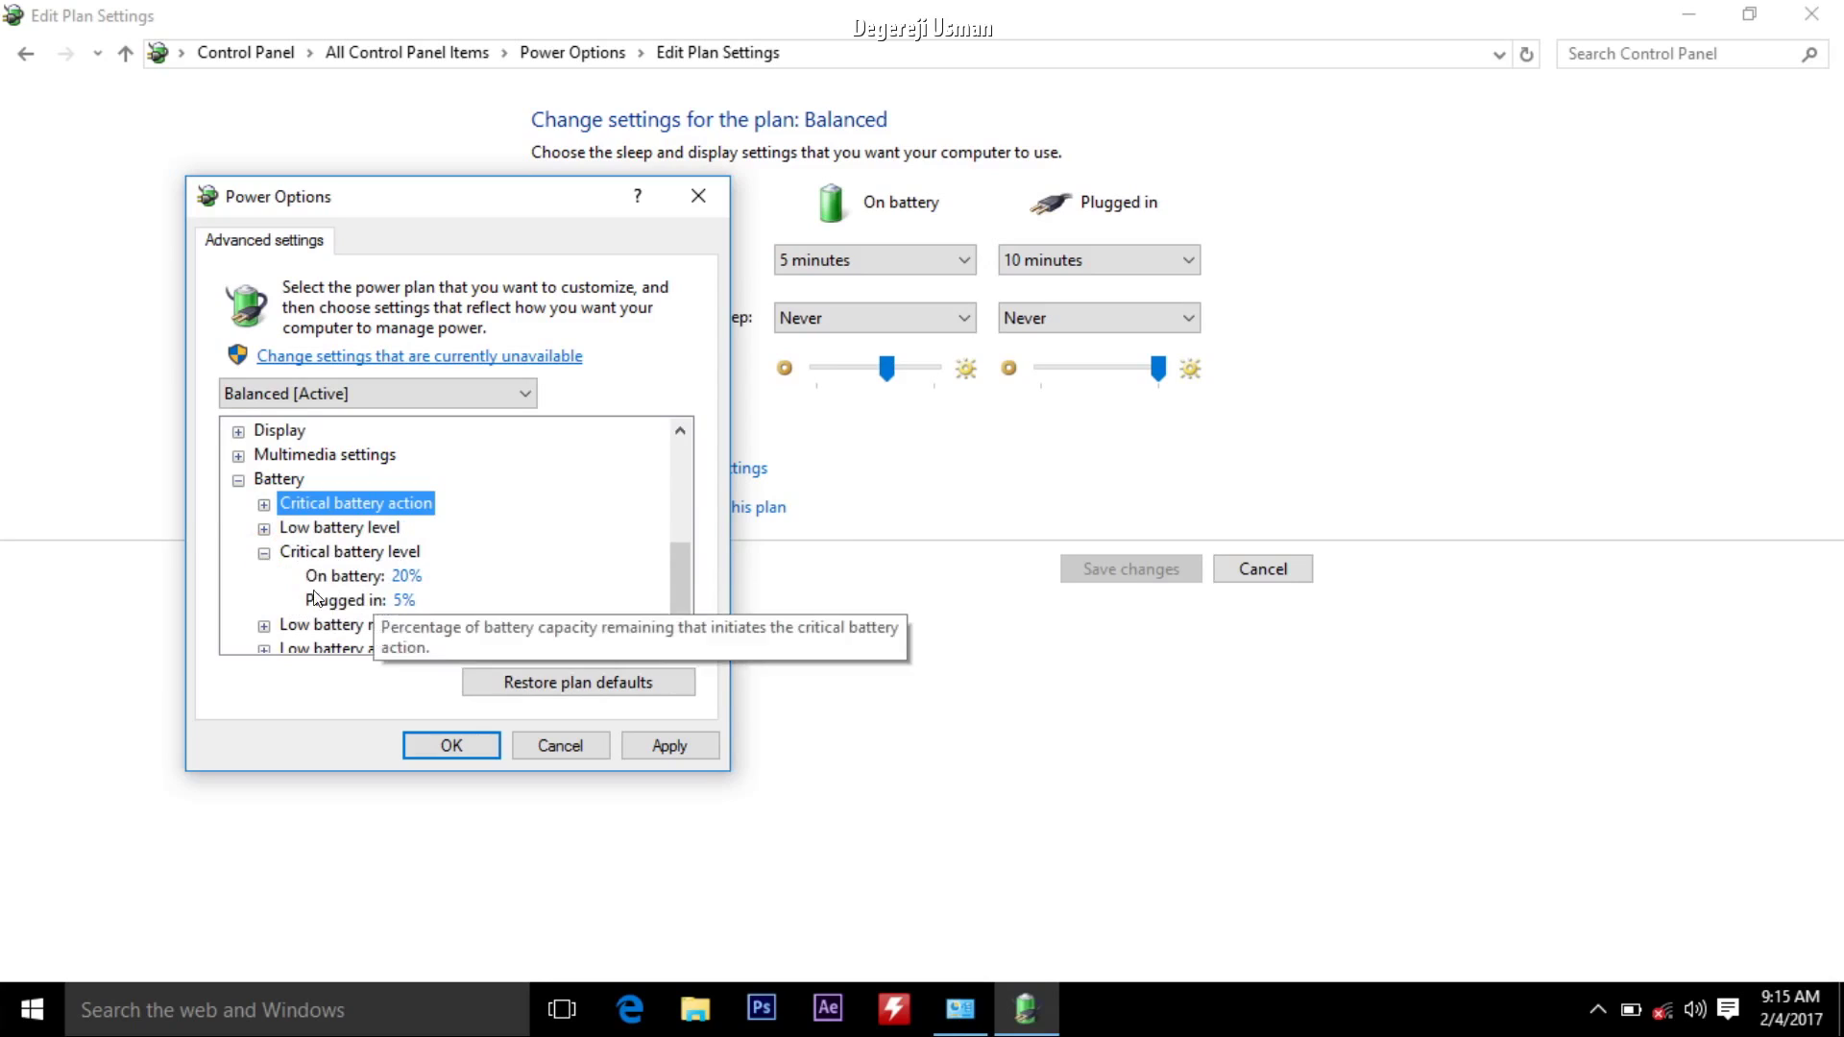
{"action": "left_click", "coordinate": [264, 551]}
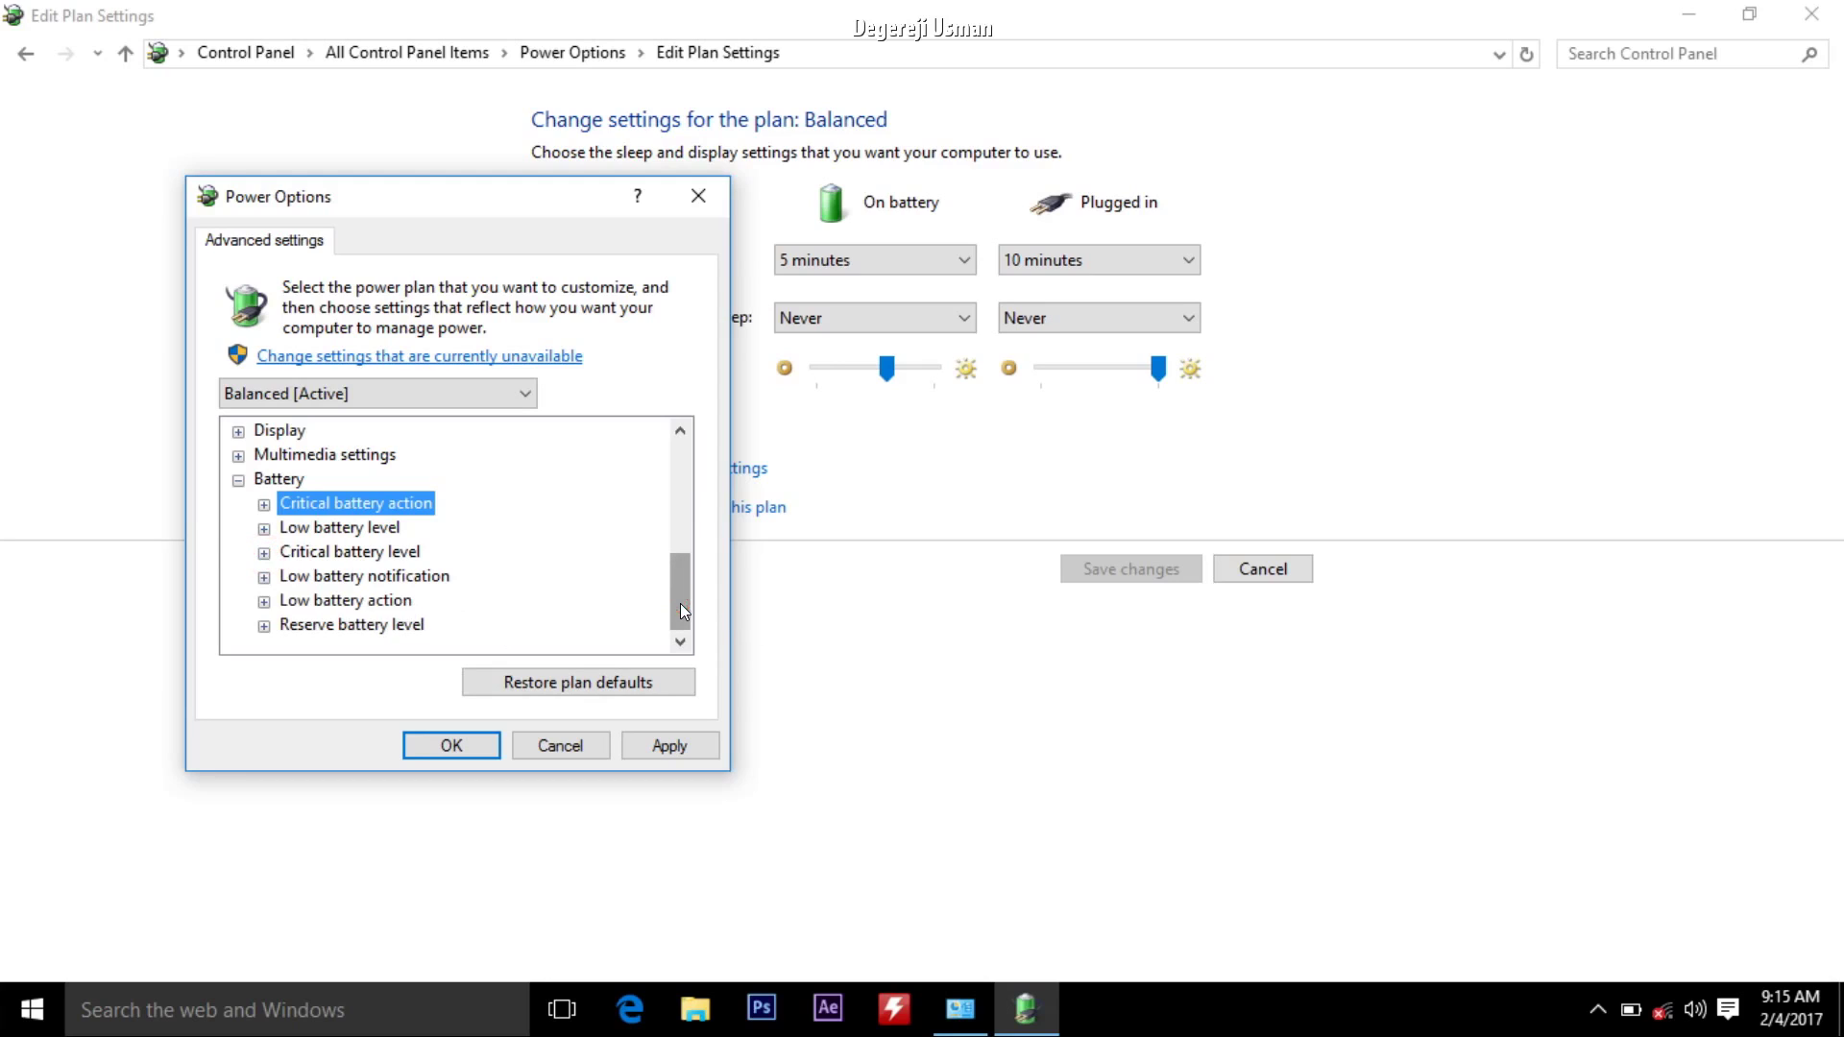
{"action": "left_click_drag", "start_coordinate": [681, 609], "coordinate": [680, 612]}
- Apply the battery changes, confirm with OK, and close the Edit Plan Settings window
{"action": "left_click", "coordinate": [671, 745]}
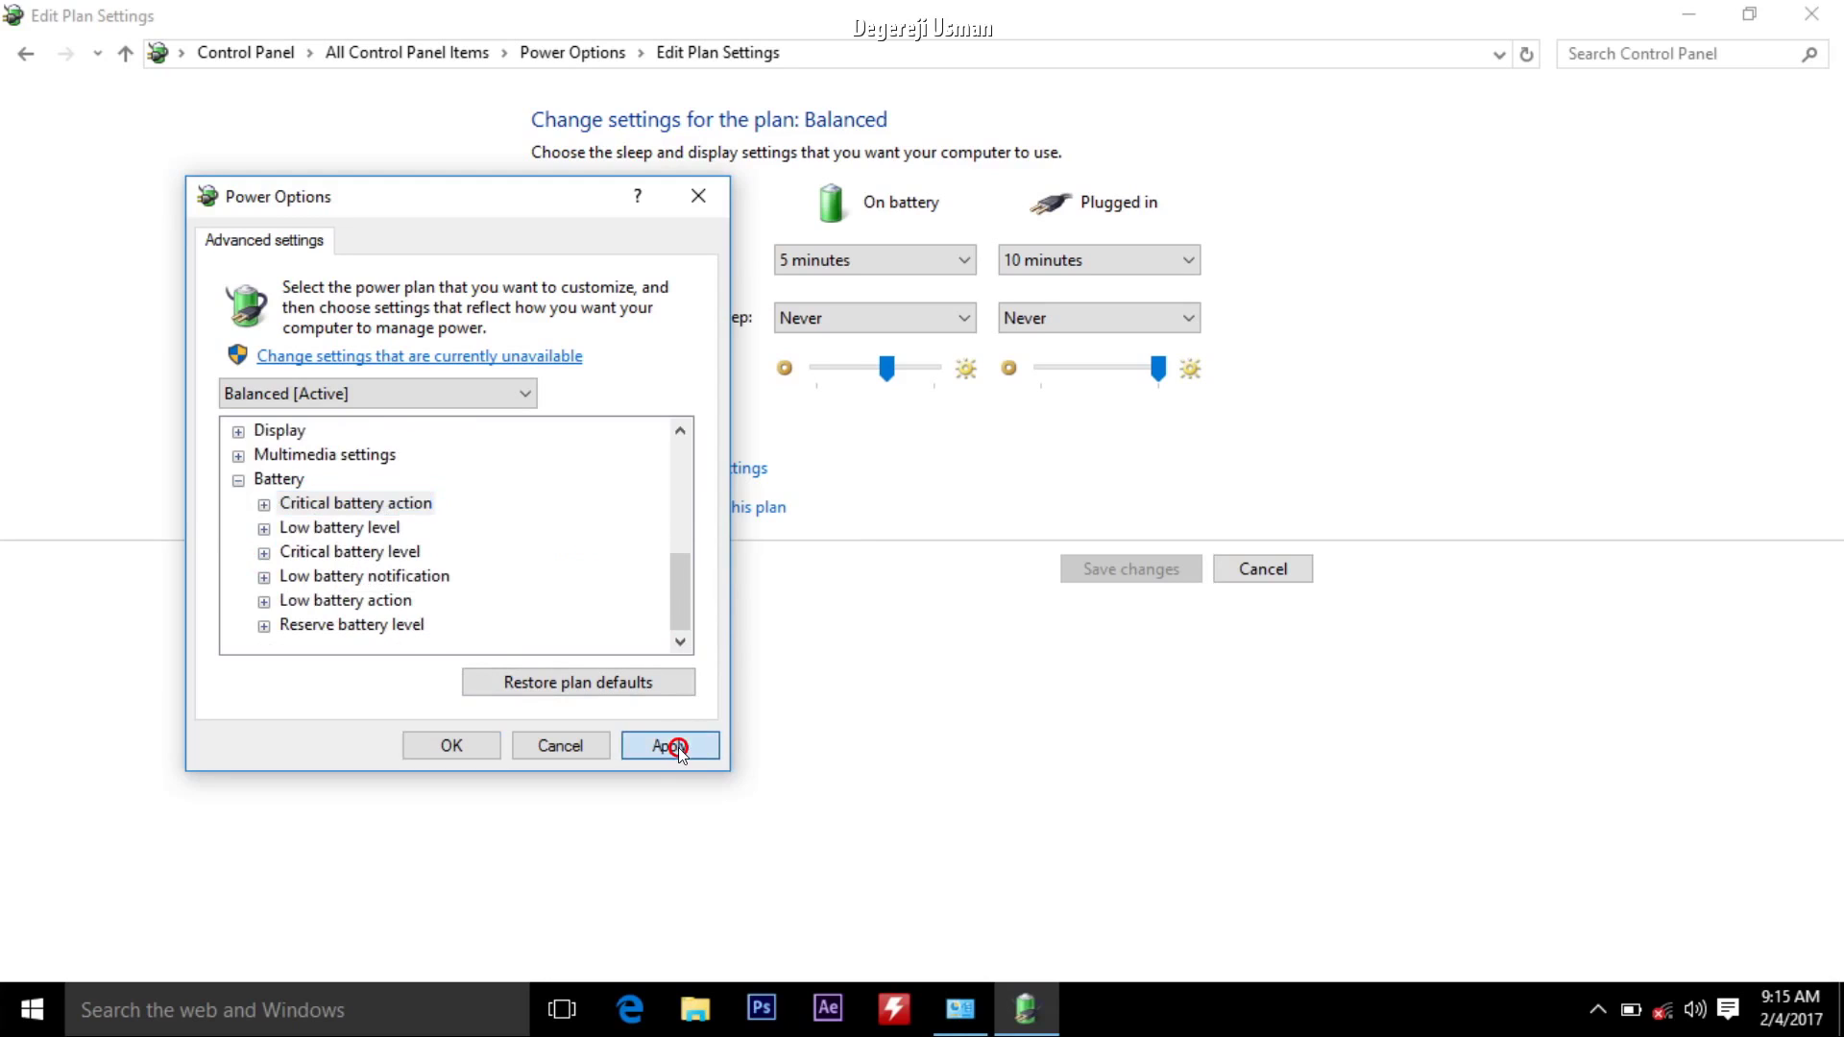
{"action": "left_click", "coordinate": [452, 746]}
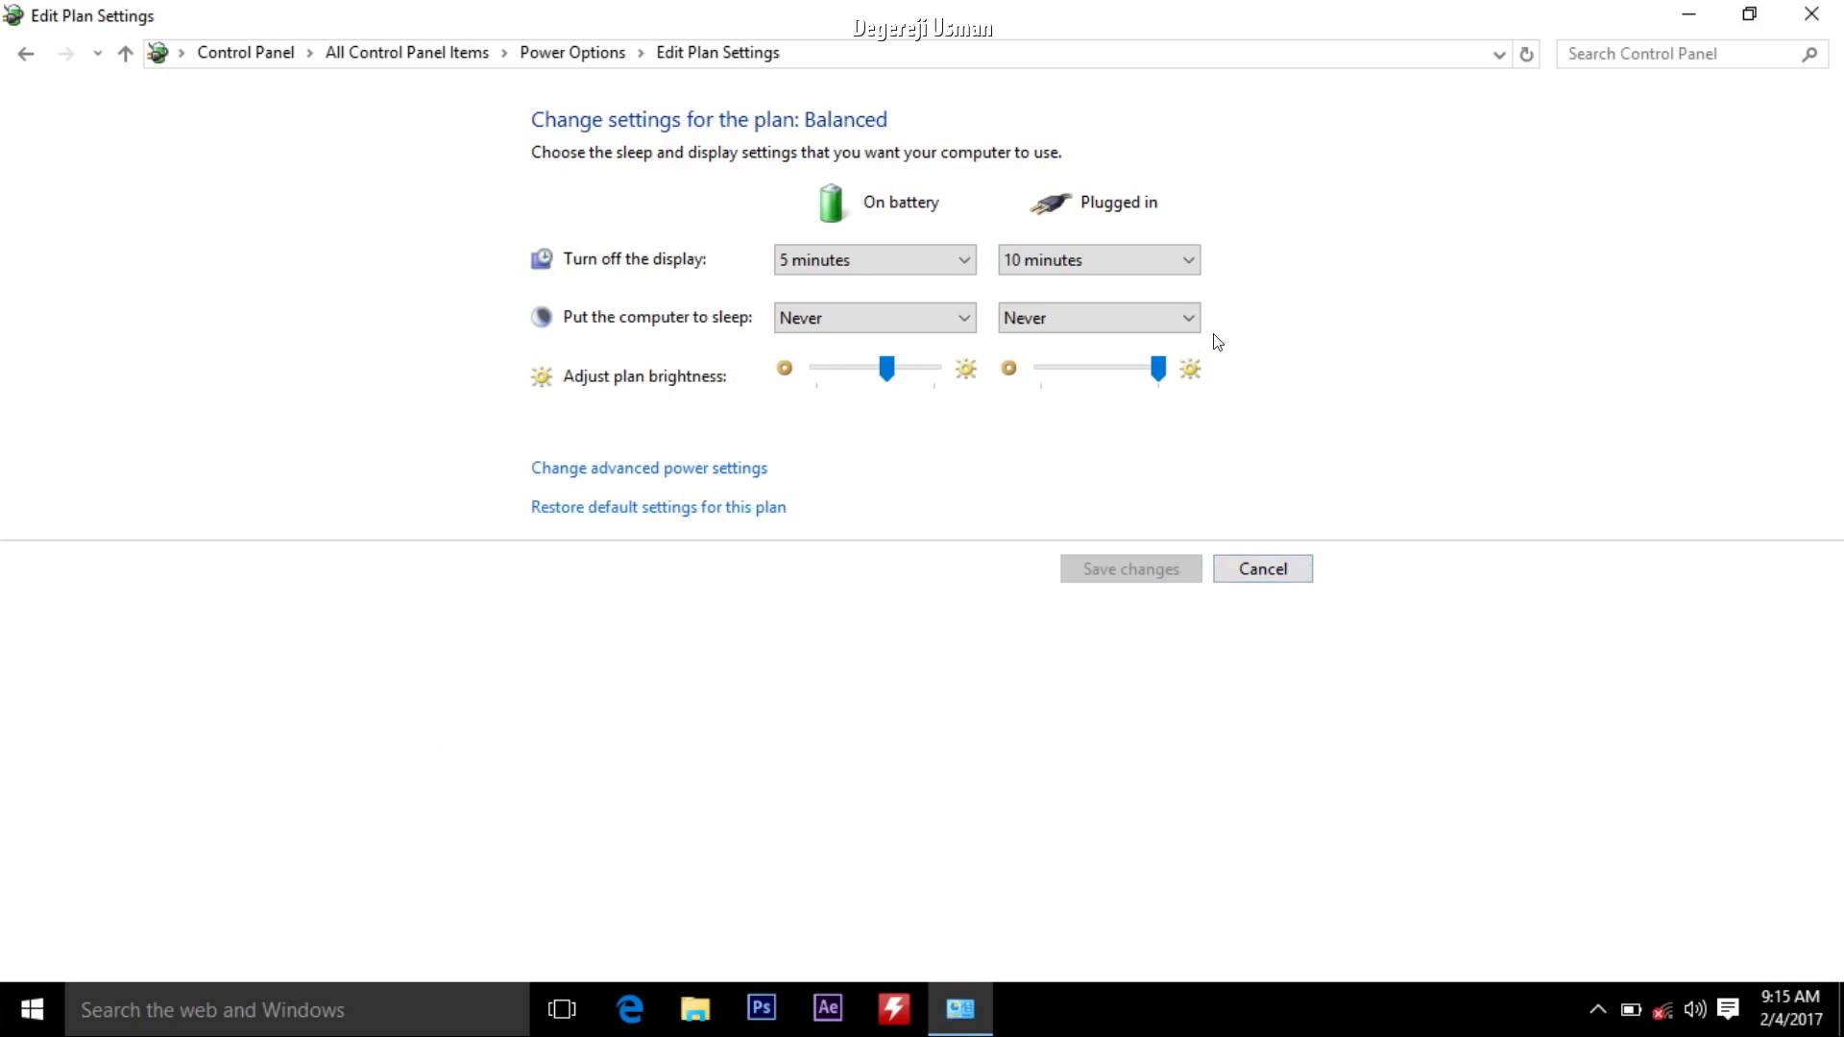
{"action": "left_click", "coordinate": [1818, 12]}
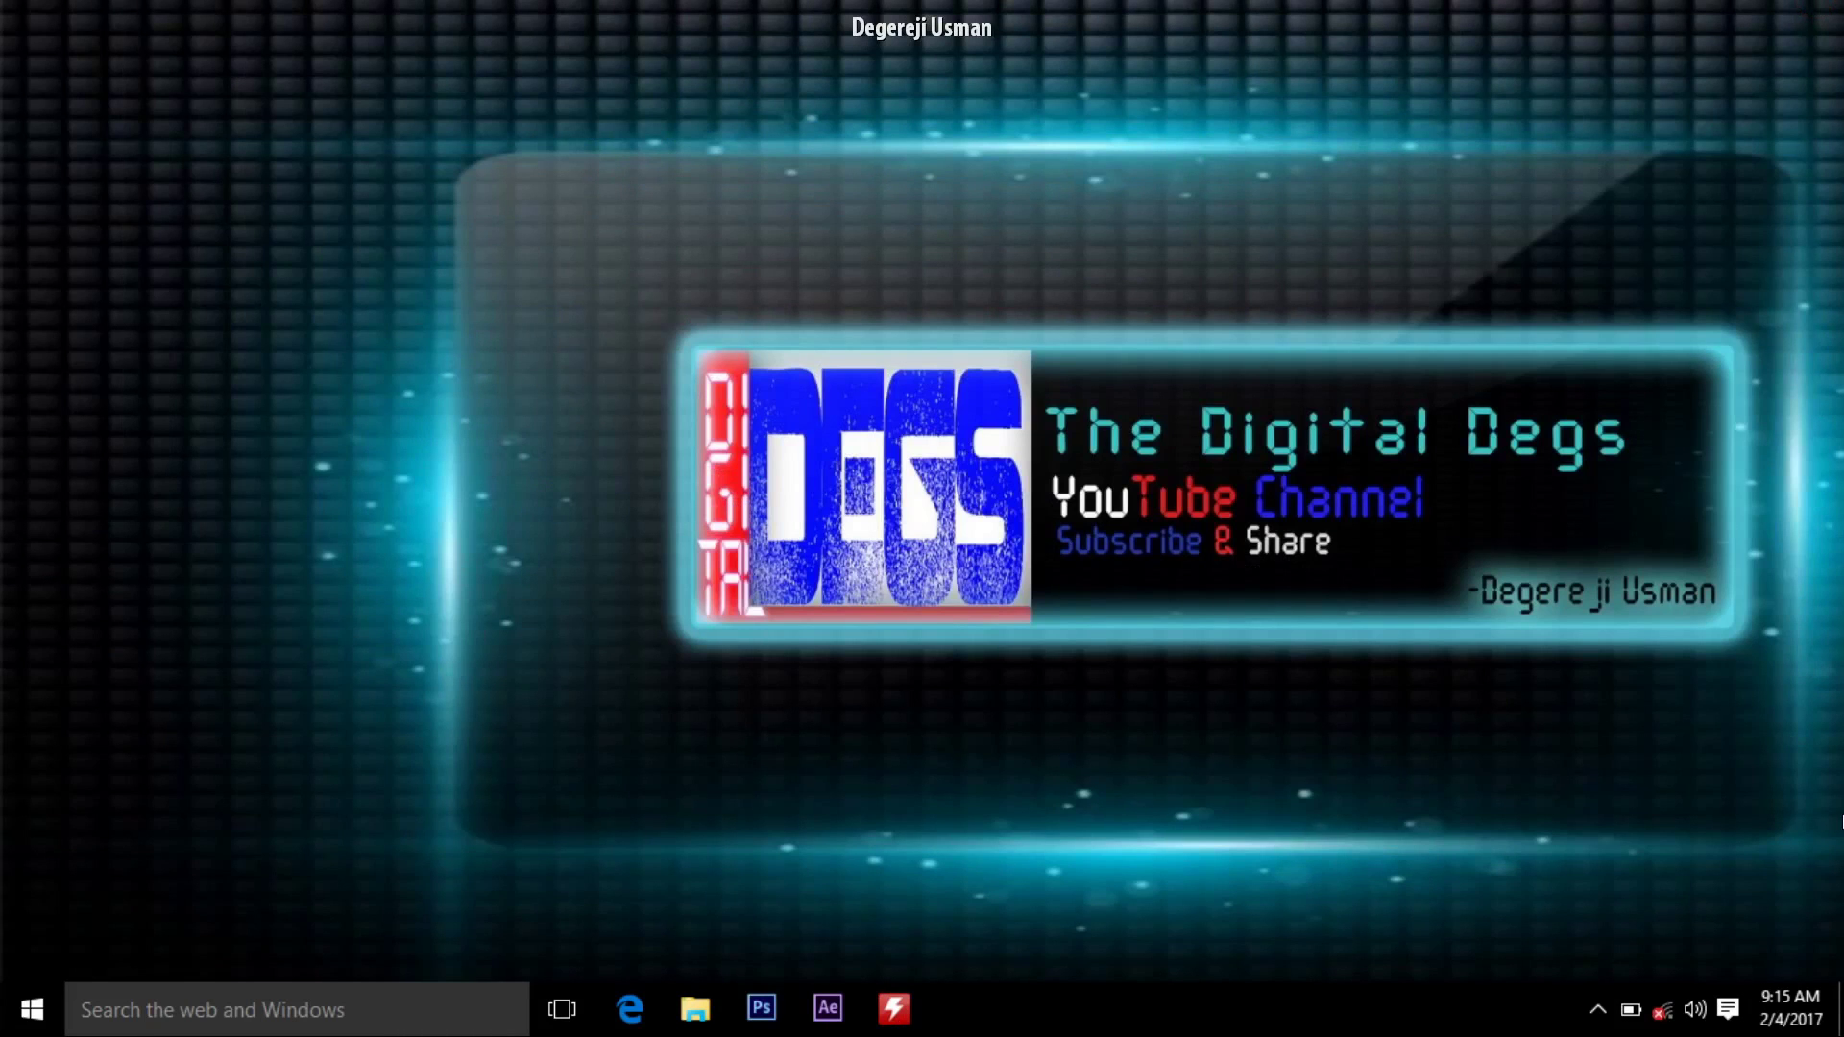